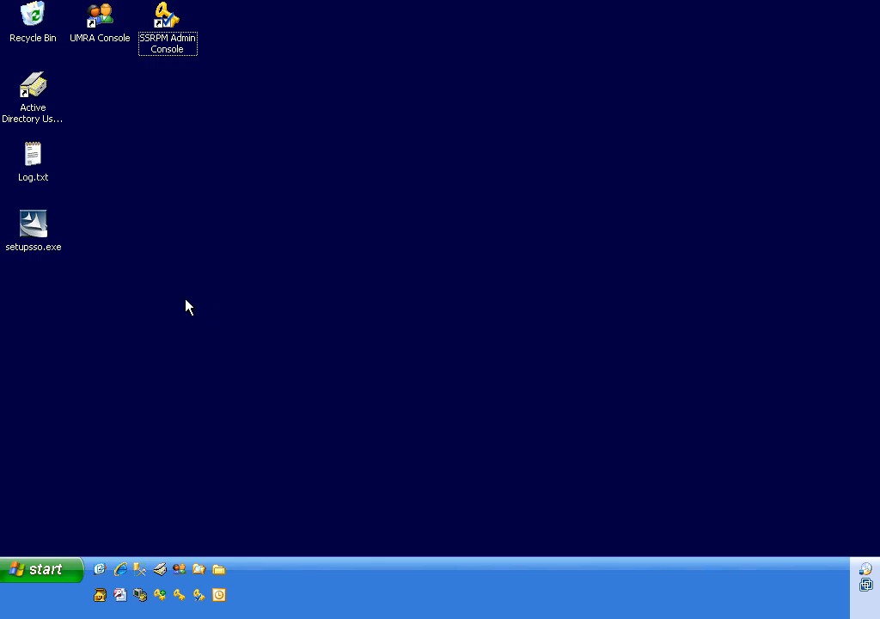
Step: Install Enterprise SSO Manager from setupsso.exe, accepting the license and the default folder, and launch the E-SSOM Admin Console
double_click(38, 225)
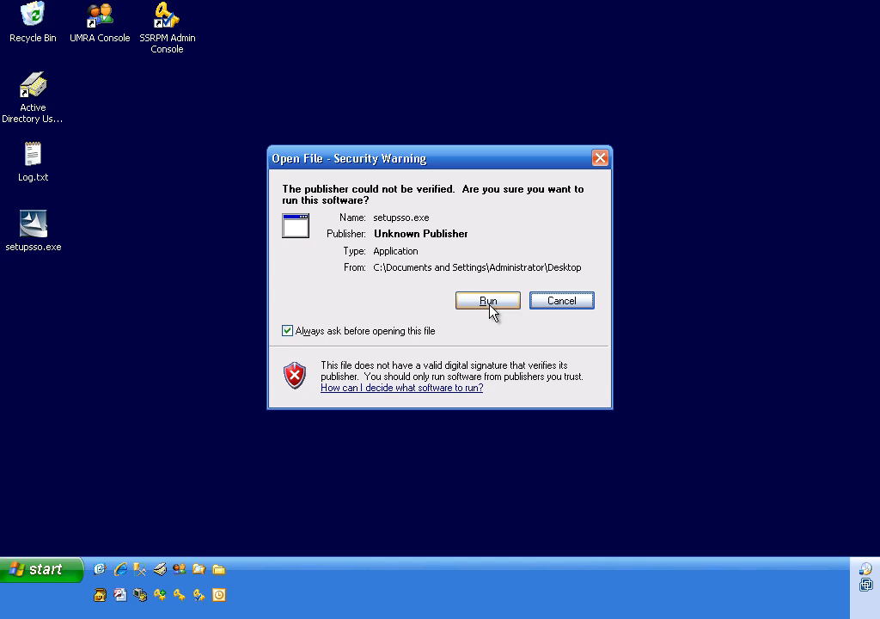
left_click(490, 301)
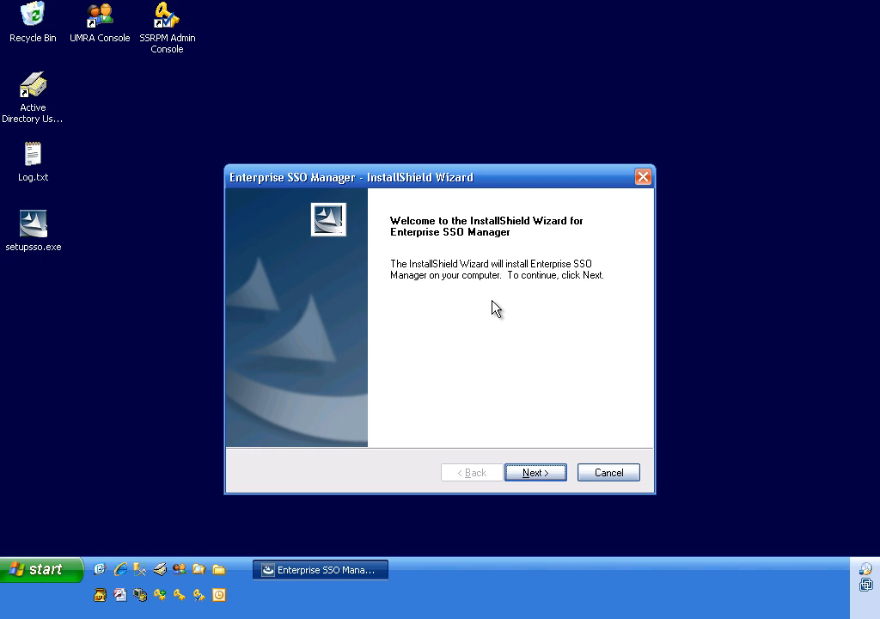
left_click(547, 473)
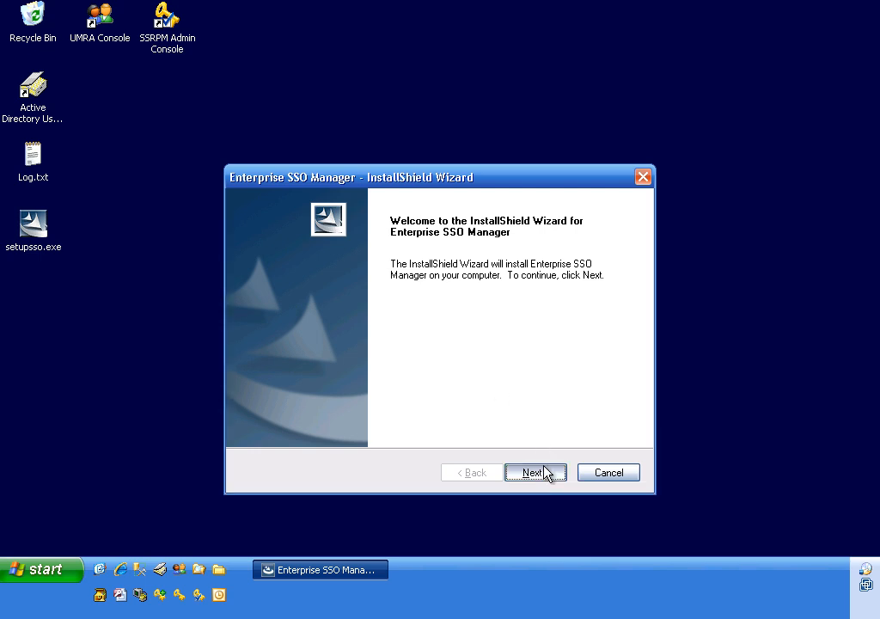
left_click(411, 408)
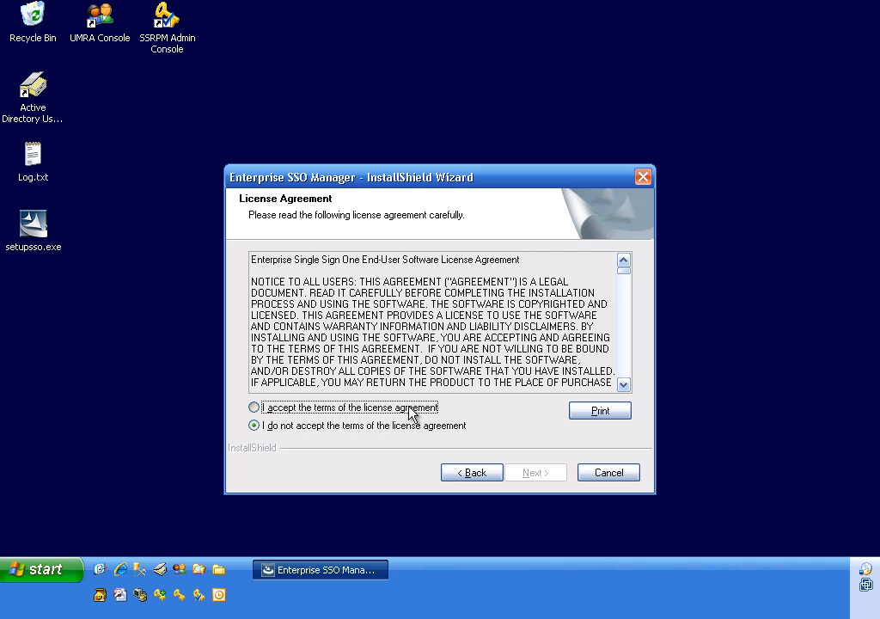
left_click(547, 474)
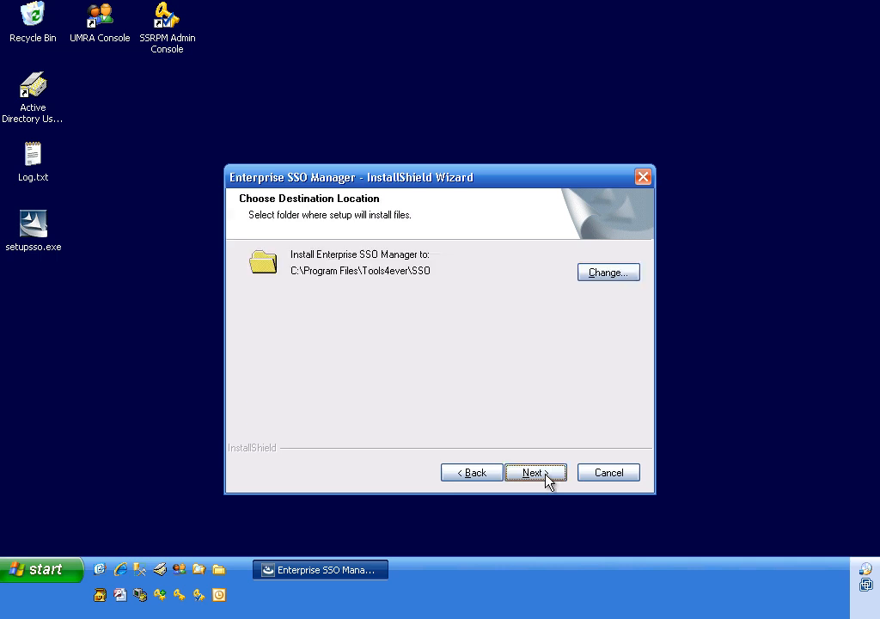
left_click(546, 474)
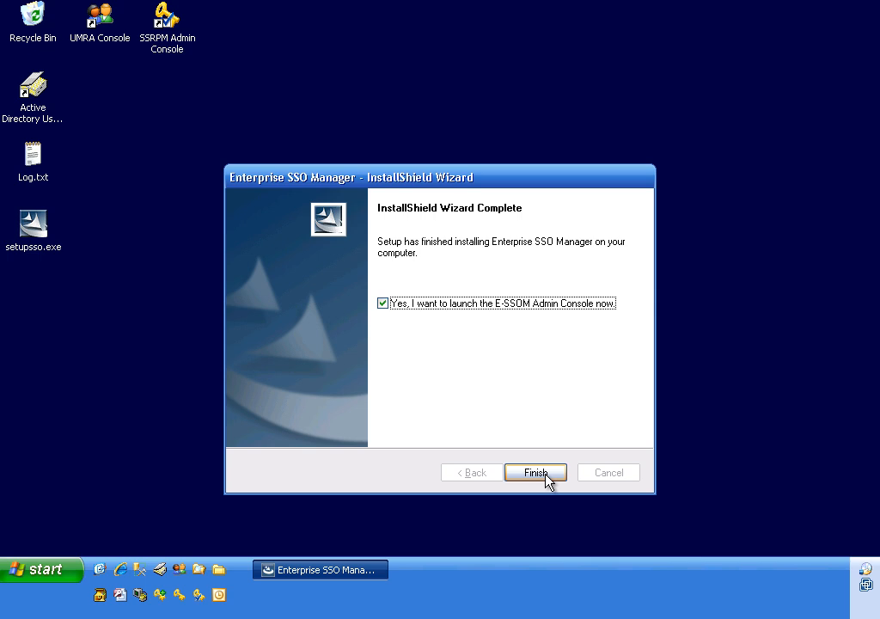
left_click(546, 474)
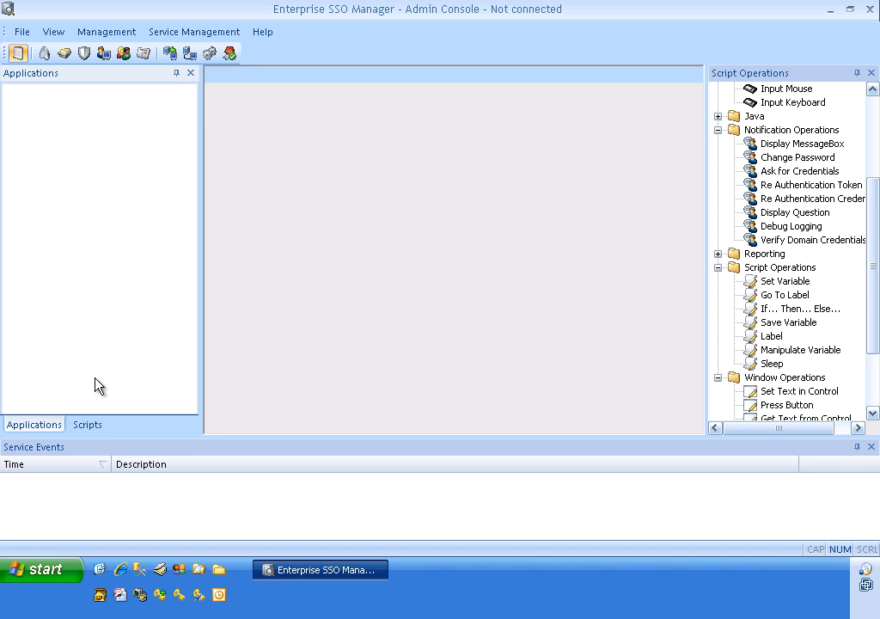
Step: Show the scripts list and start the service setup wizard for computer DC01, accepting communication port 36785
left_click(92, 428)
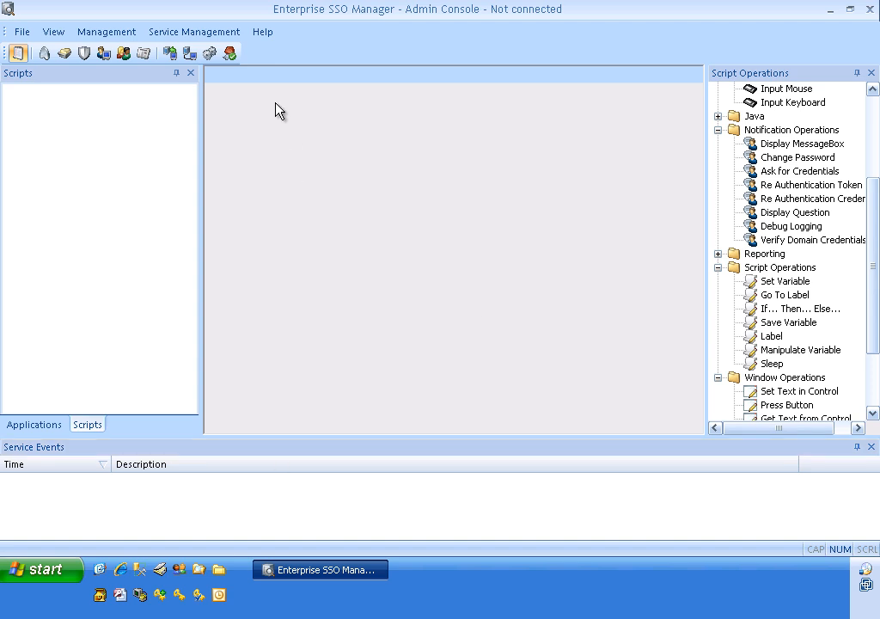
left_click(200, 32)
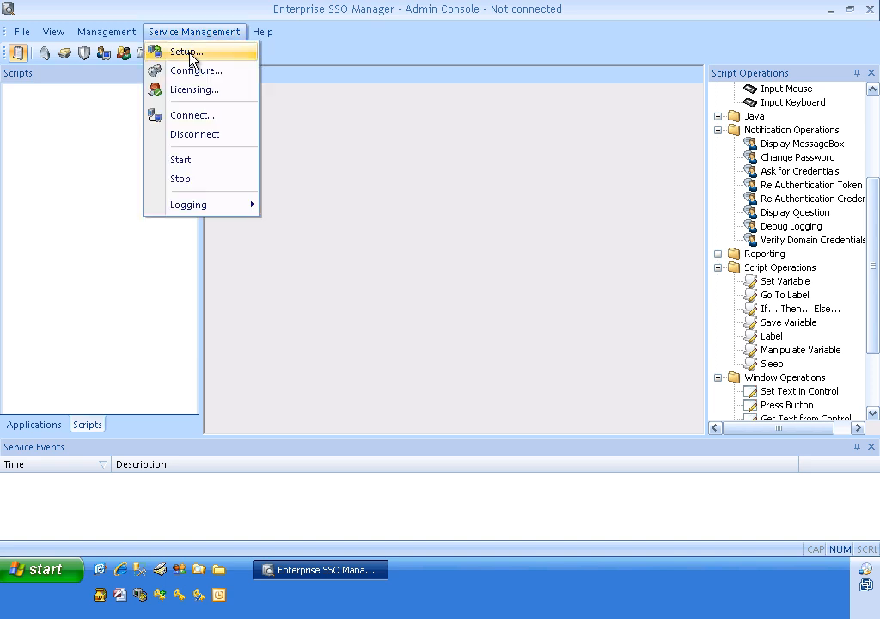
left_click(191, 55)
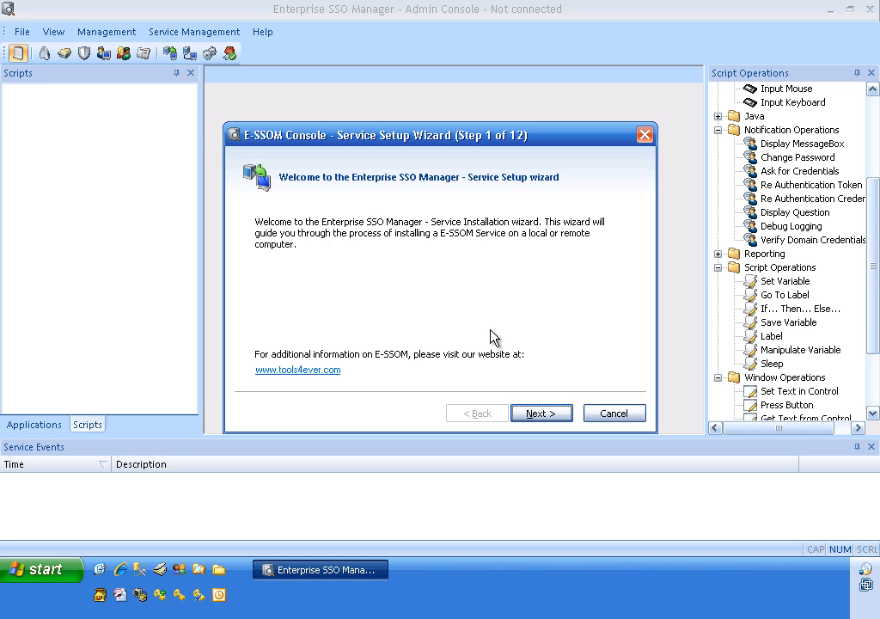
left_click(542, 414)
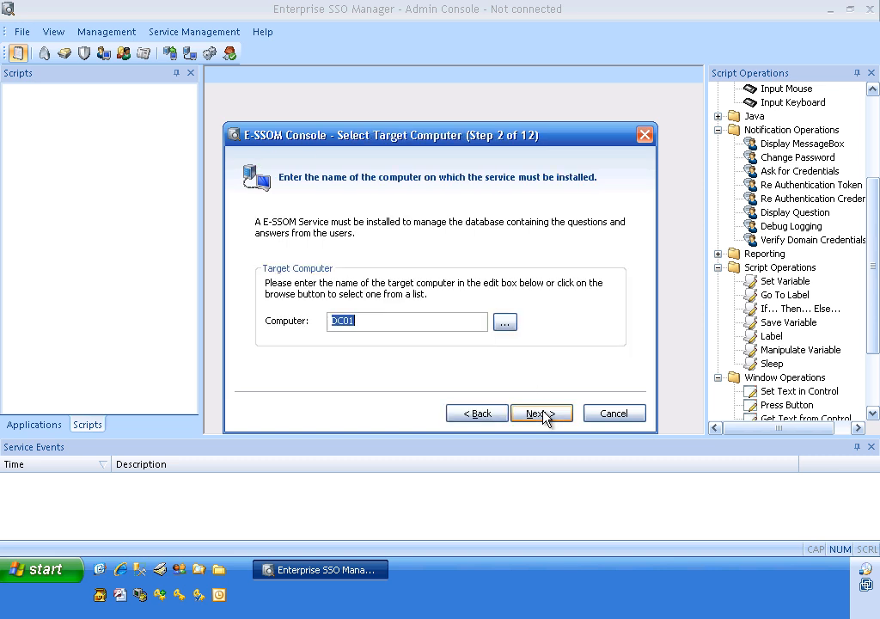
left_click(541, 413)
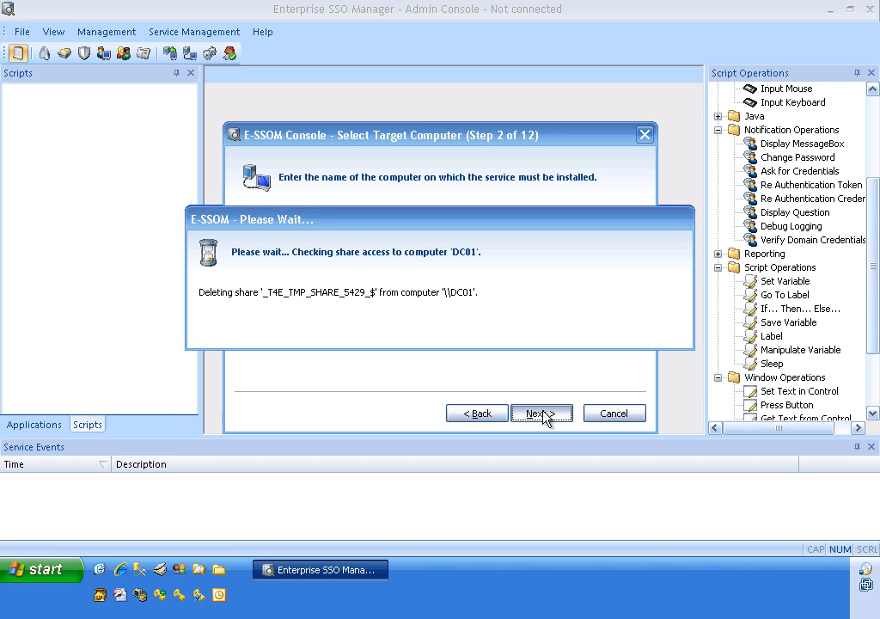
left_click(542, 414)
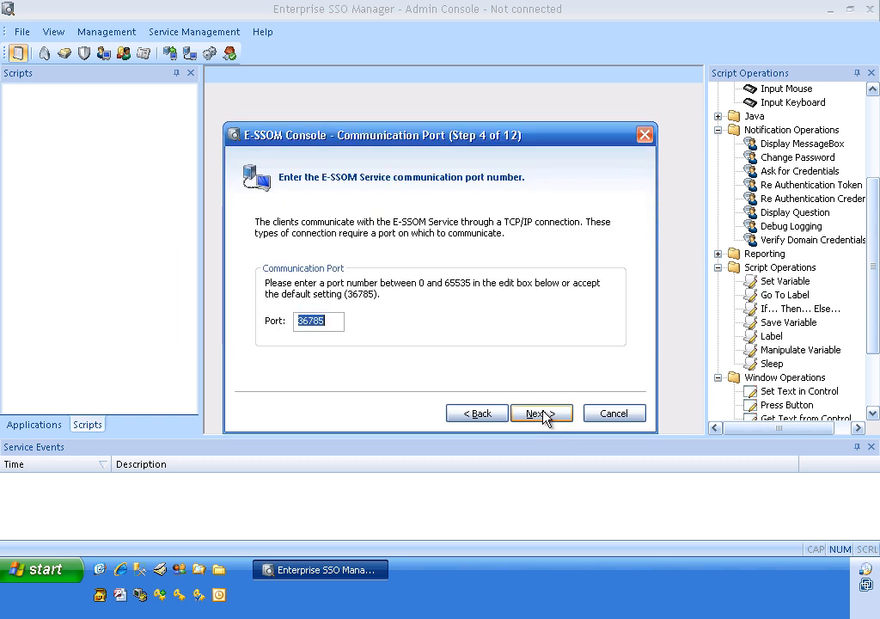
left_click(541, 413)
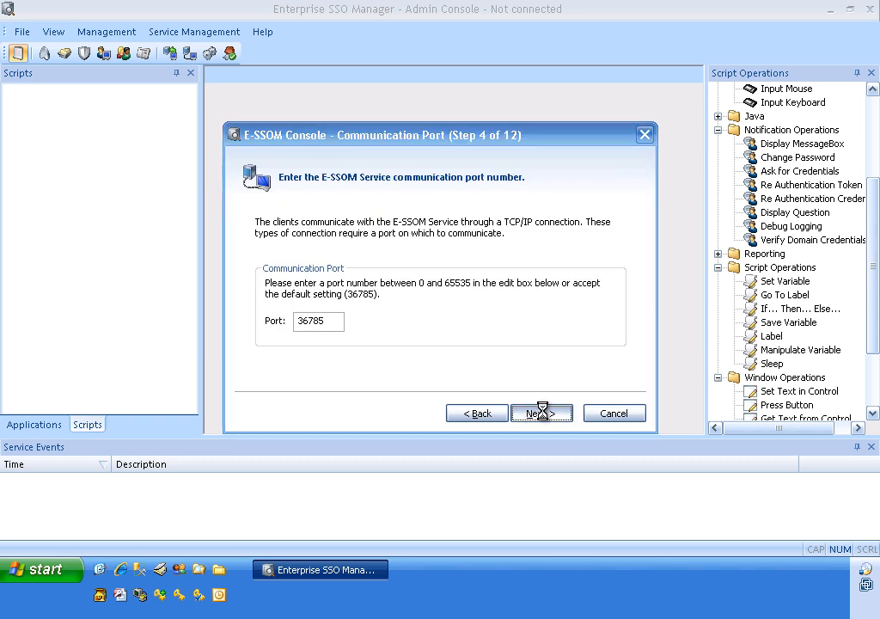
Step: Accept the existing service account and use ADVDEMO\Domain Admins as both the service account group and the service administrator group
left_click(520, 416)
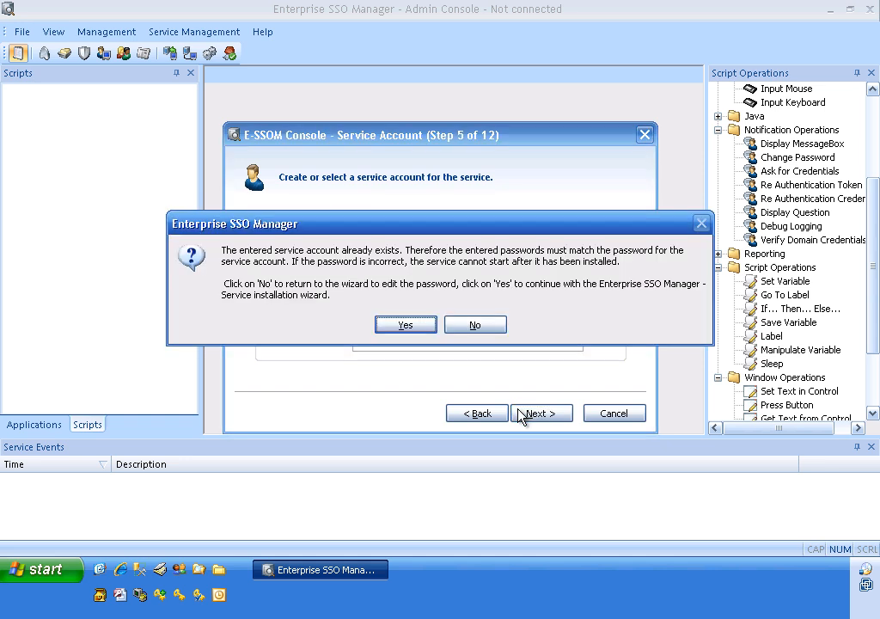
left_click(424, 326)
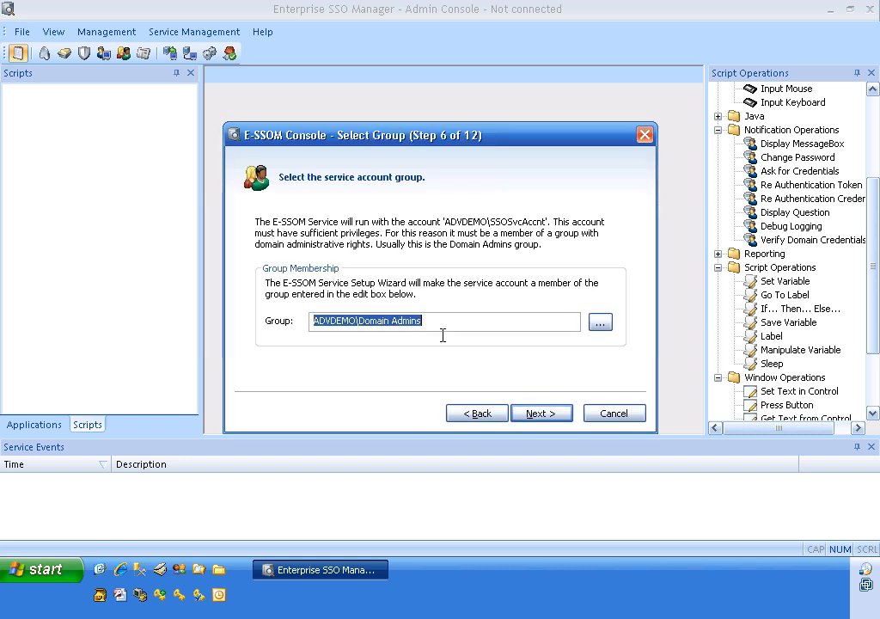
left_click(540, 414)
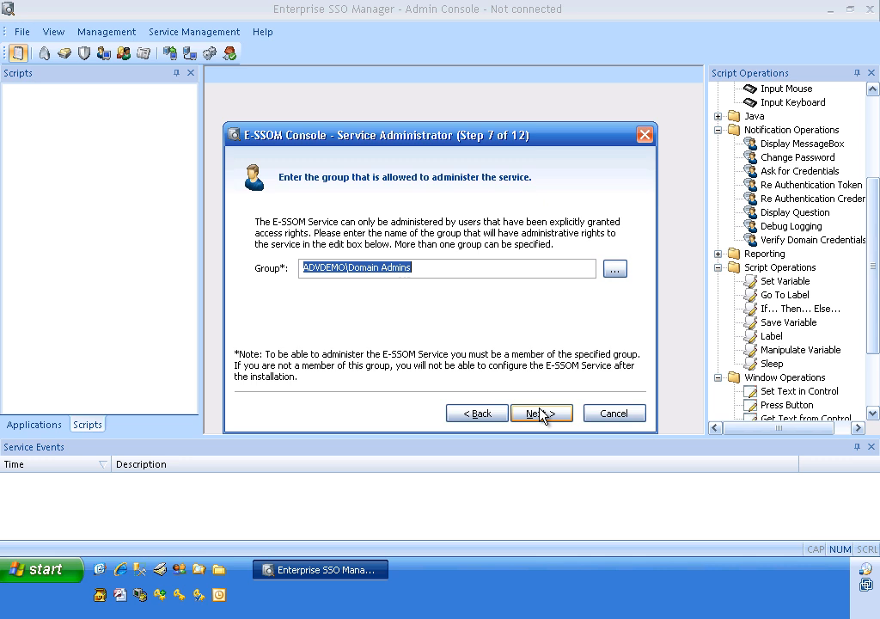
left_click(540, 414)
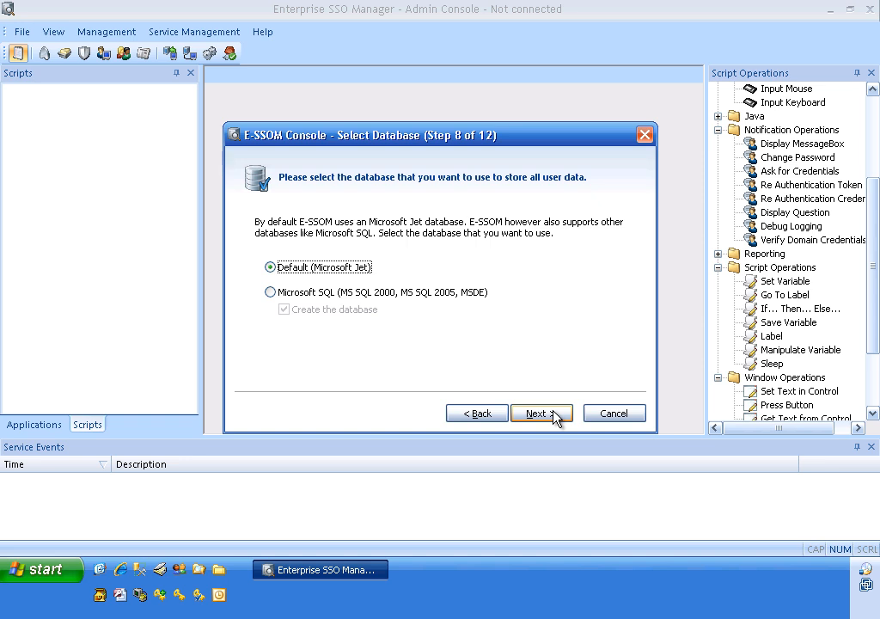
Step: Choose a Microsoft SQL database with database creation enabled and select the Microsoft OLE DB Provider for SQL Server for its connection string
left_click(301, 292)
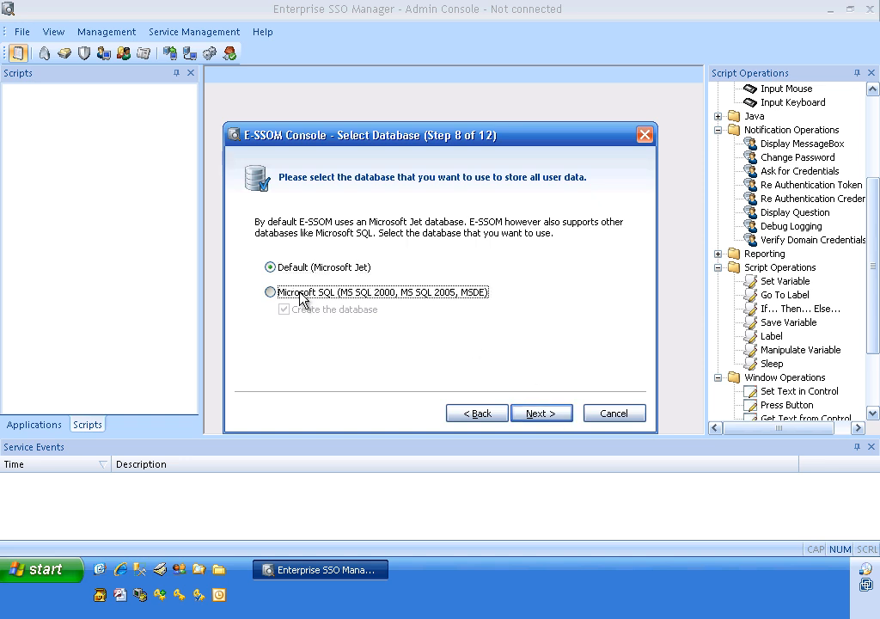
left_click(542, 414)
left_click(339, 368)
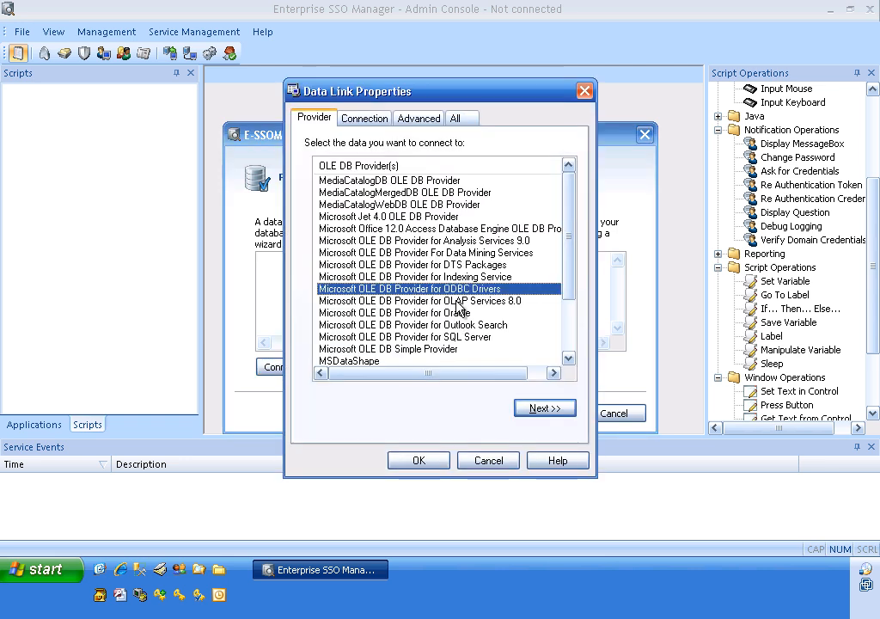
left_click(470, 336)
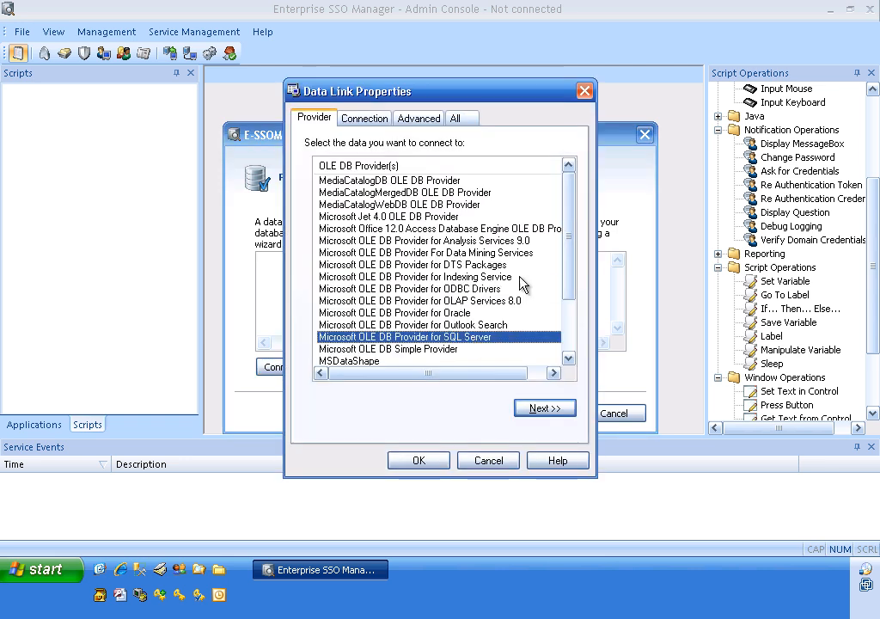
Step: Set the database connection to server DC01 with Windows NT Integrated security, test it and accept the resulting connection string
left_click(377, 122)
left_click(529, 173)
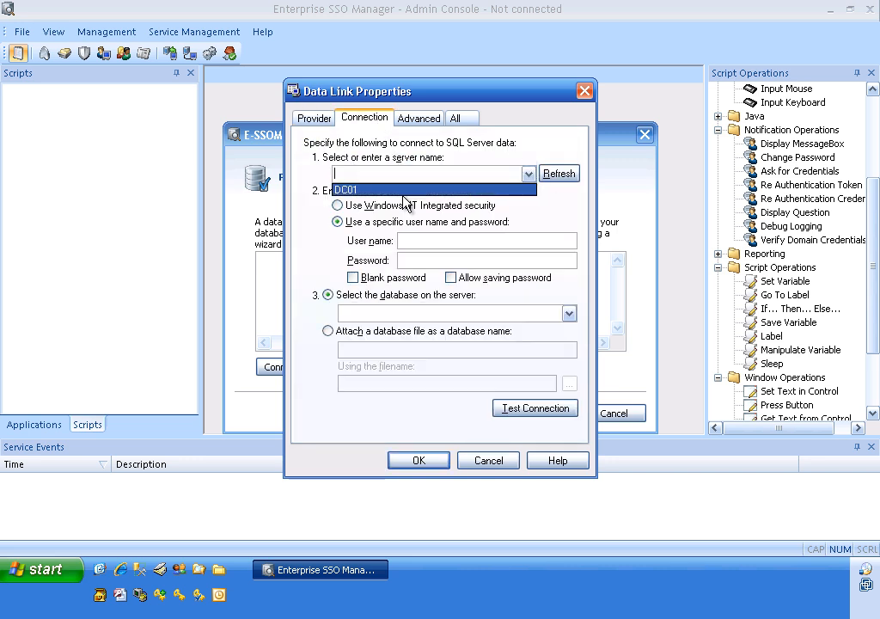
left_click(400, 192)
left_click(337, 205)
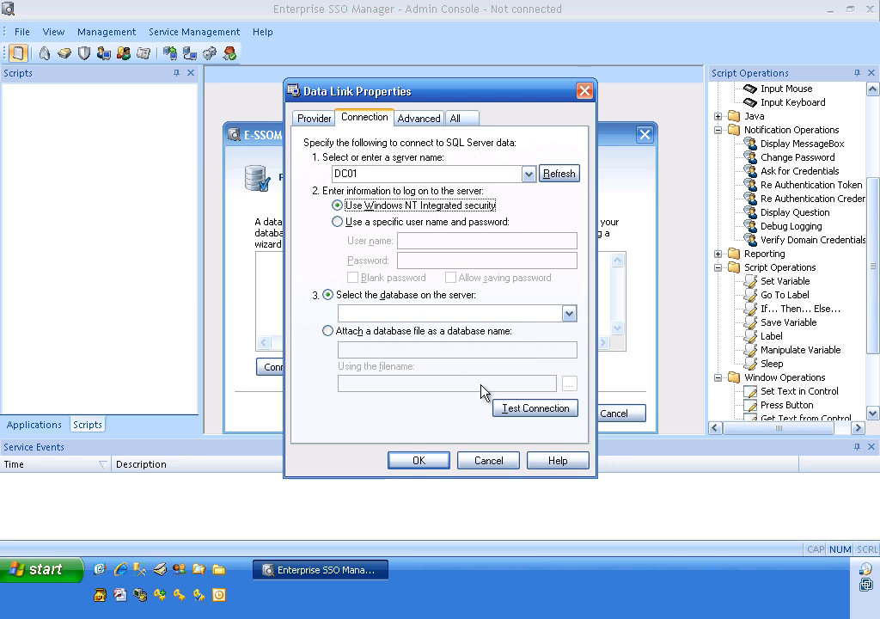
left_click(506, 410)
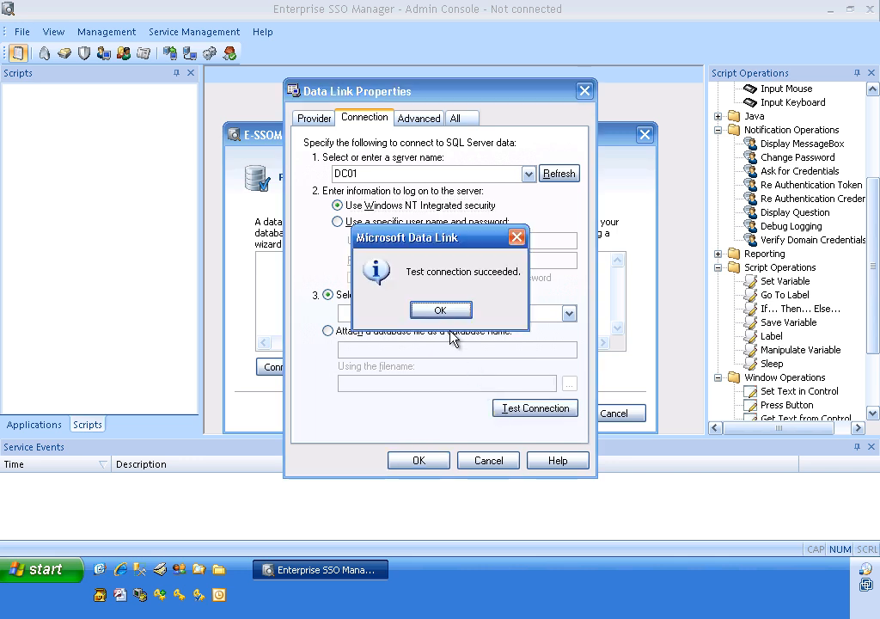
left_click(440, 311)
left_click(424, 462)
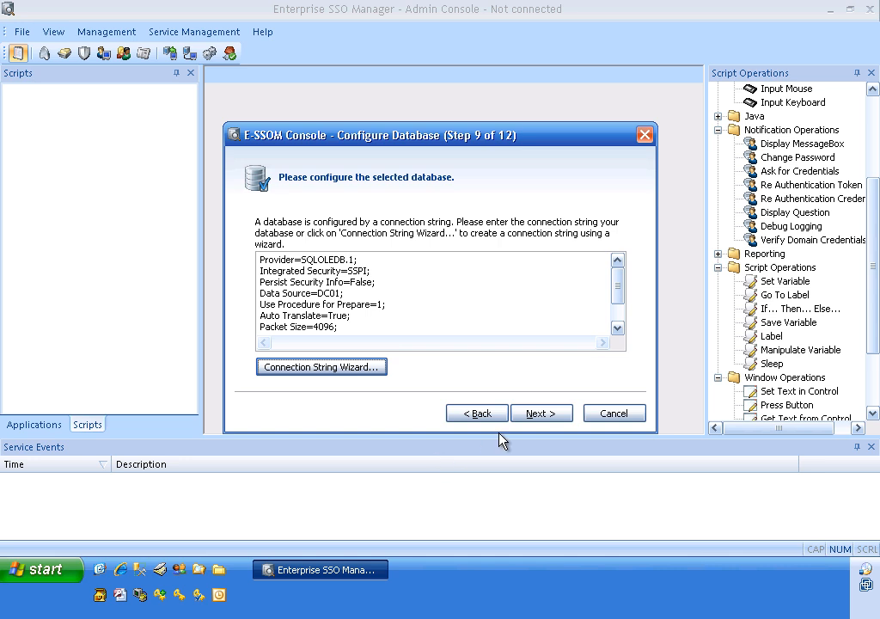
left_click(540, 417)
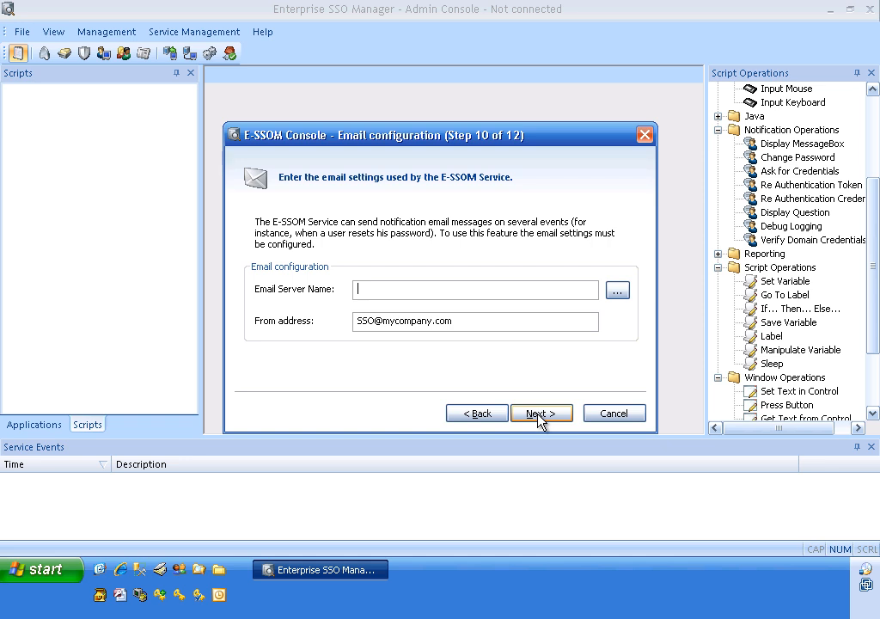
Step: Keep the default email settings and finish the service installation, dismissing the license warning and closing the information dialog
left_click(539, 416)
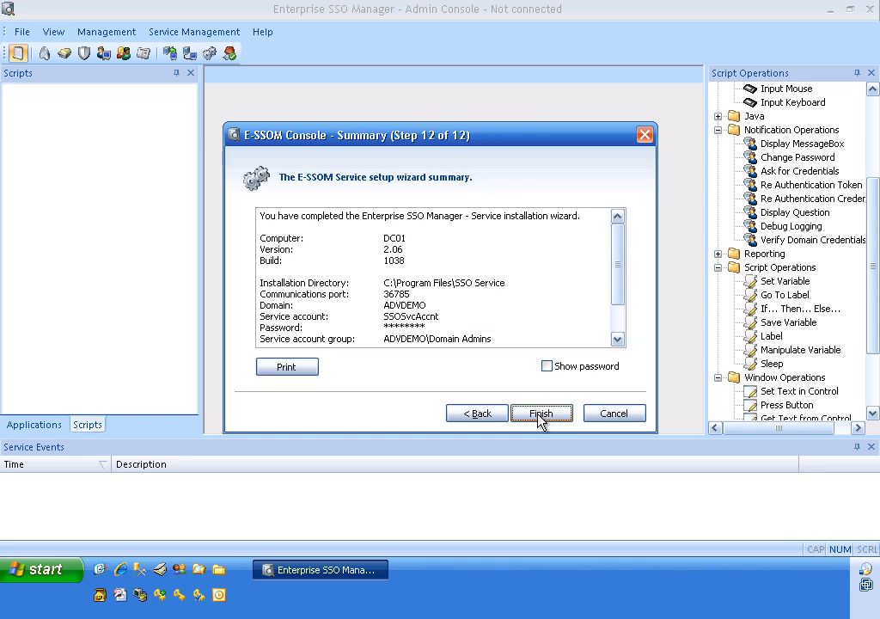
left_click(539, 416)
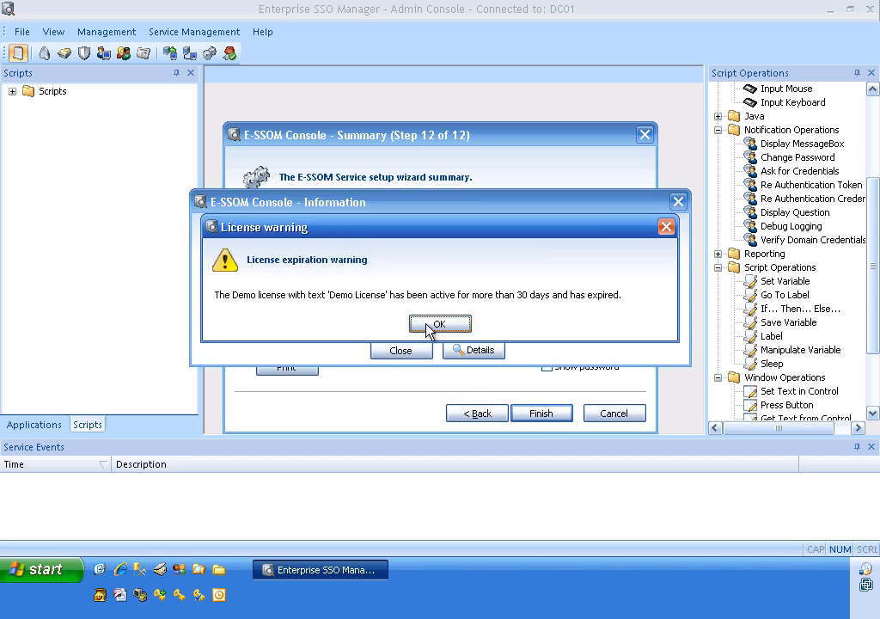
left_click(429, 329)
left_click(402, 353)
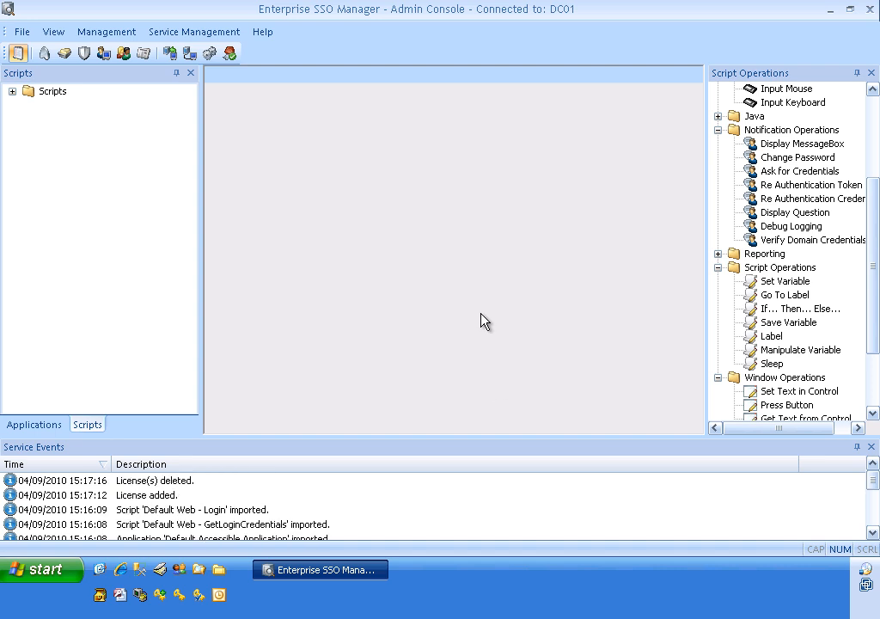
Step: Review the service configuration's logging, database, email, security and version information pages, and accept the existing settings
left_click(205, 35)
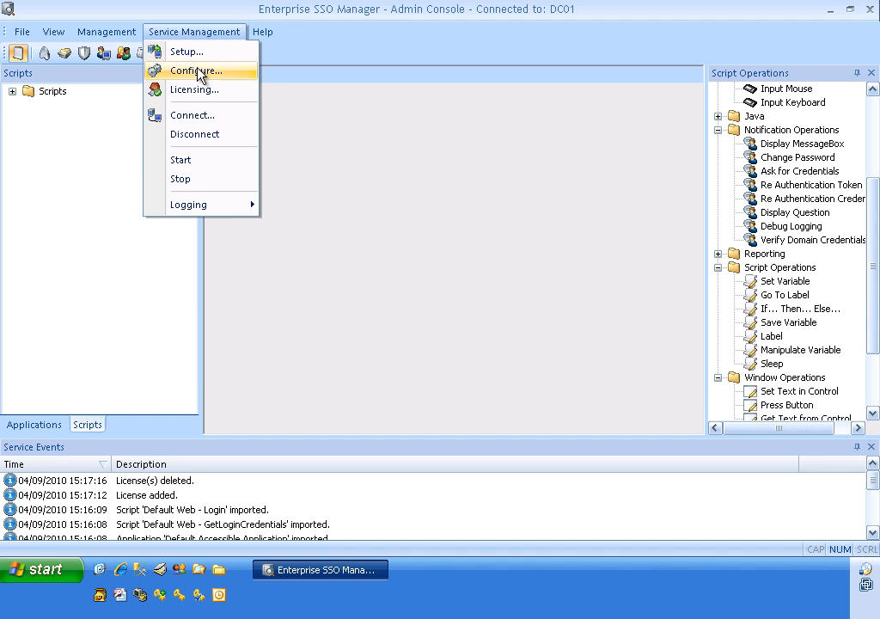
left_click(198, 72)
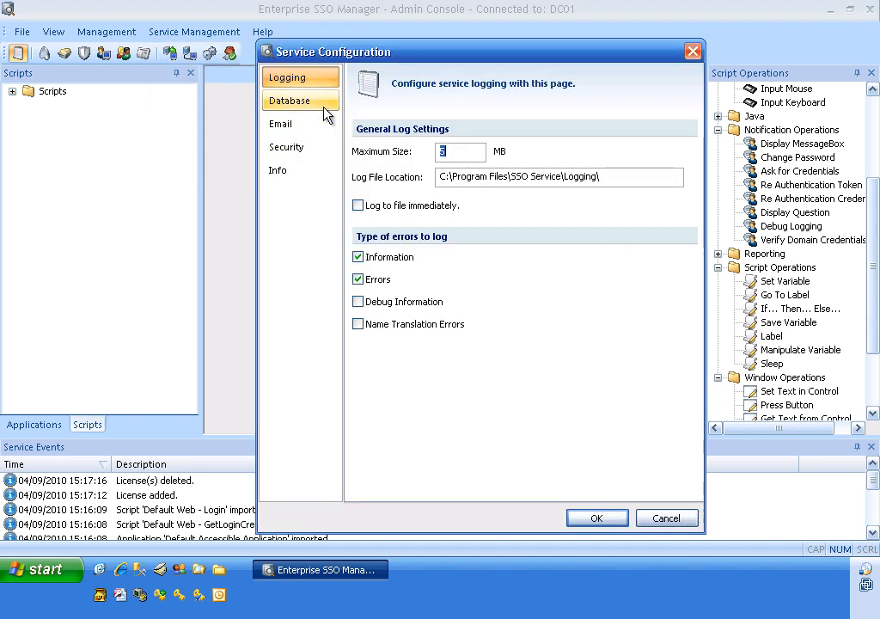
left_click(326, 114)
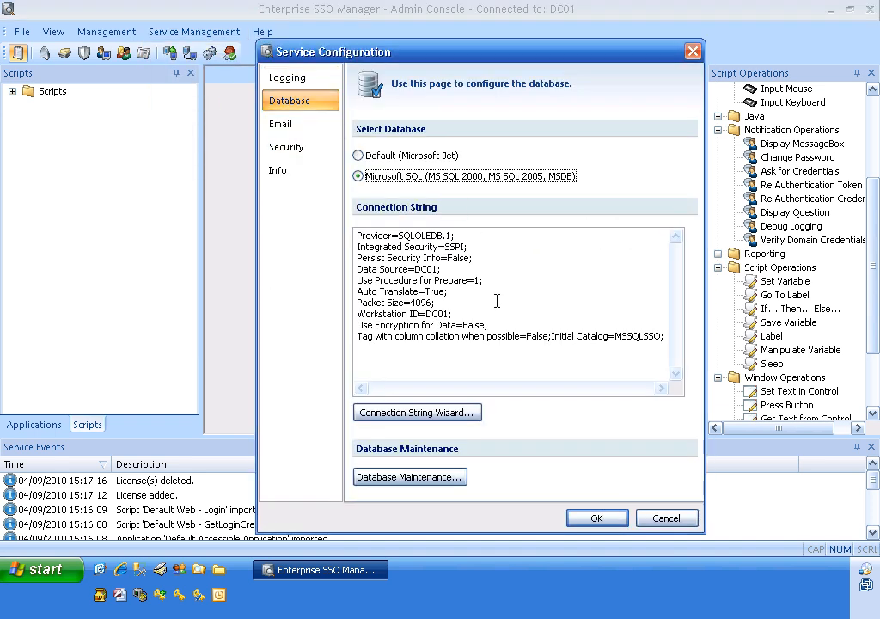
left_click(300, 124)
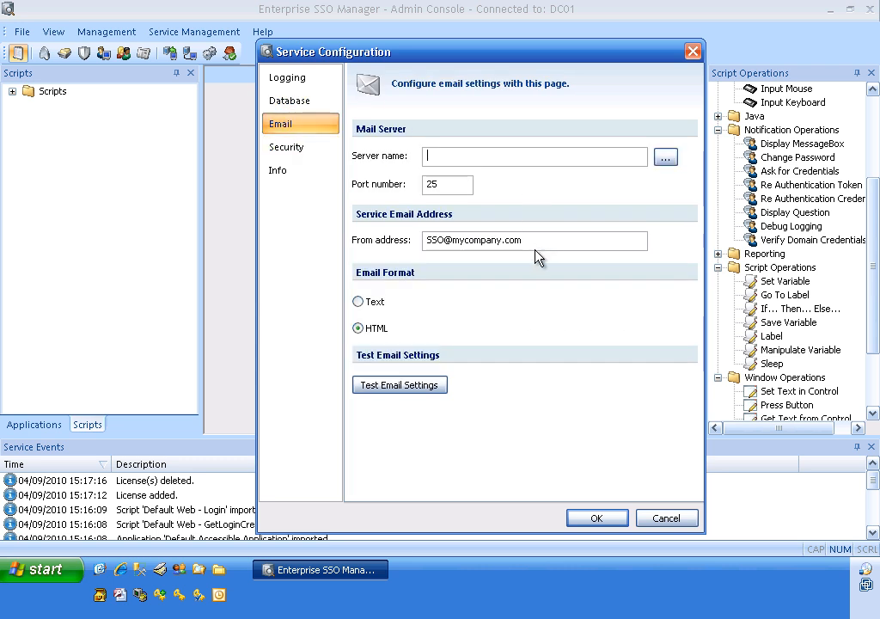
left_click(301, 147)
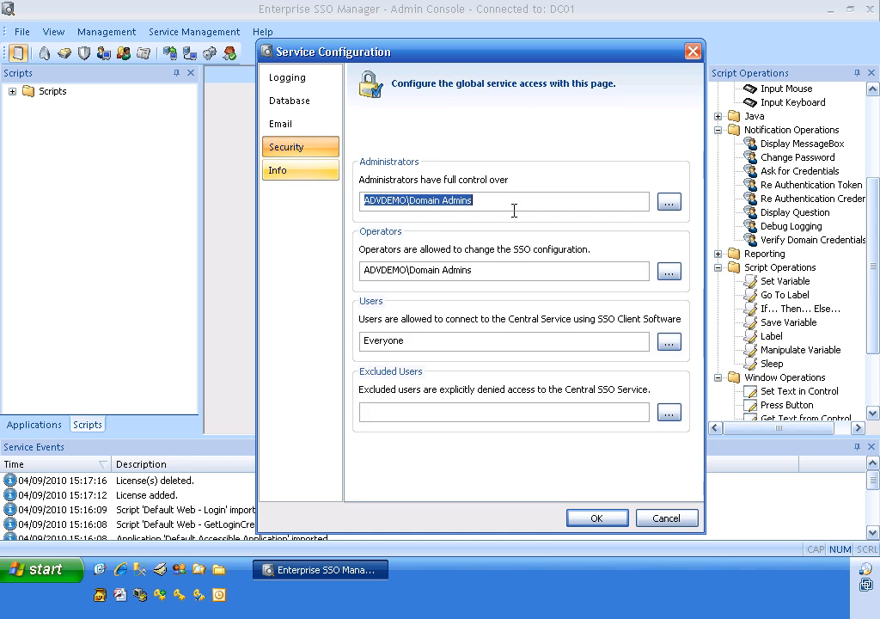
left_click(514, 201)
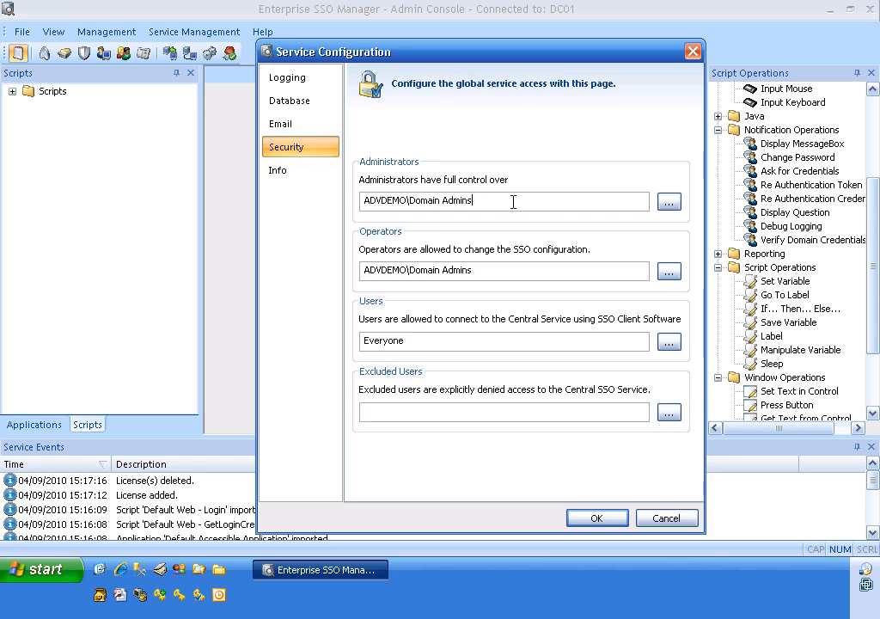
left_click(300, 175)
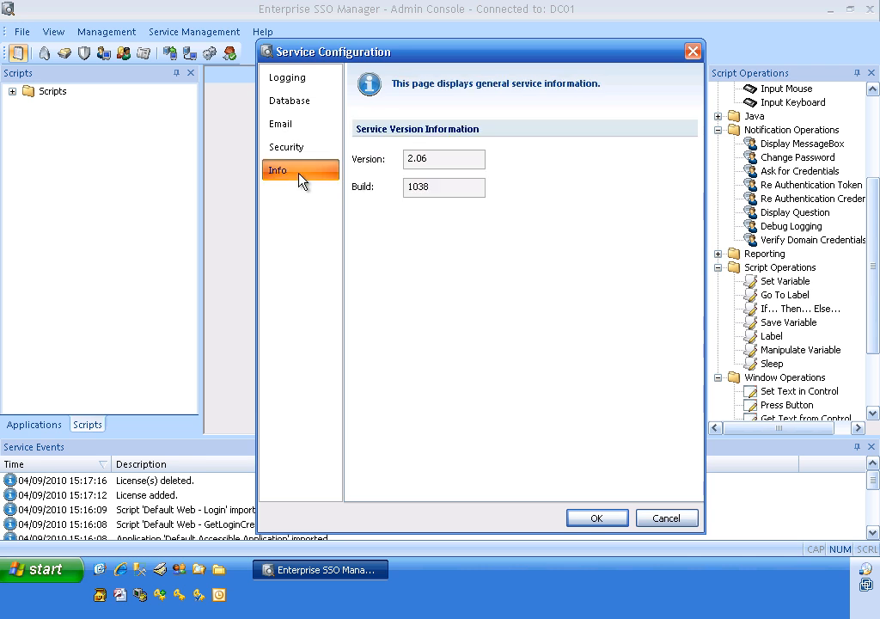
left_click(598, 521)
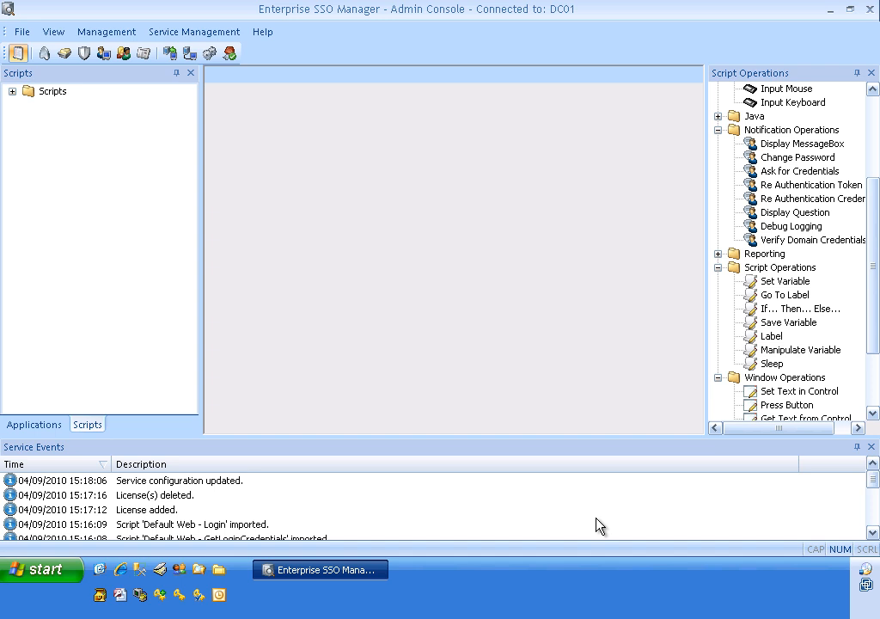
Step: Open the folder C:\Program Files\Tools4ever\SSO\Admin Console\SSO Client Software in Windows Explorer
left_click(200, 570)
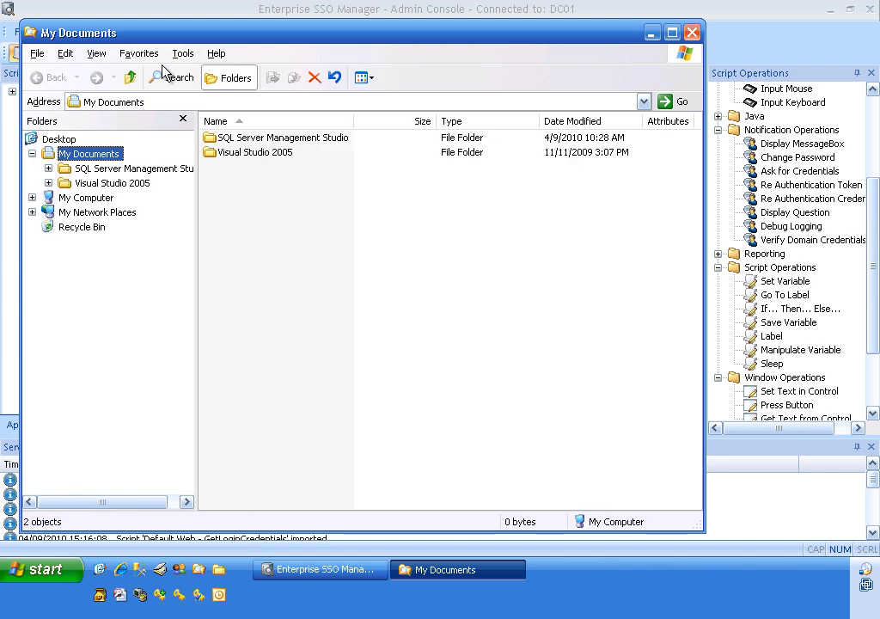
left_click(32, 197)
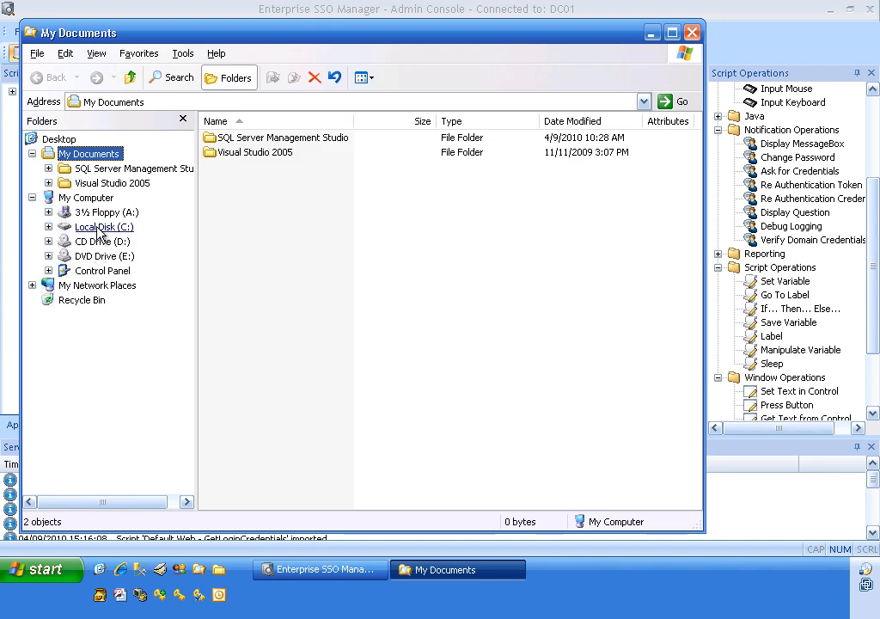
left_click(95, 227)
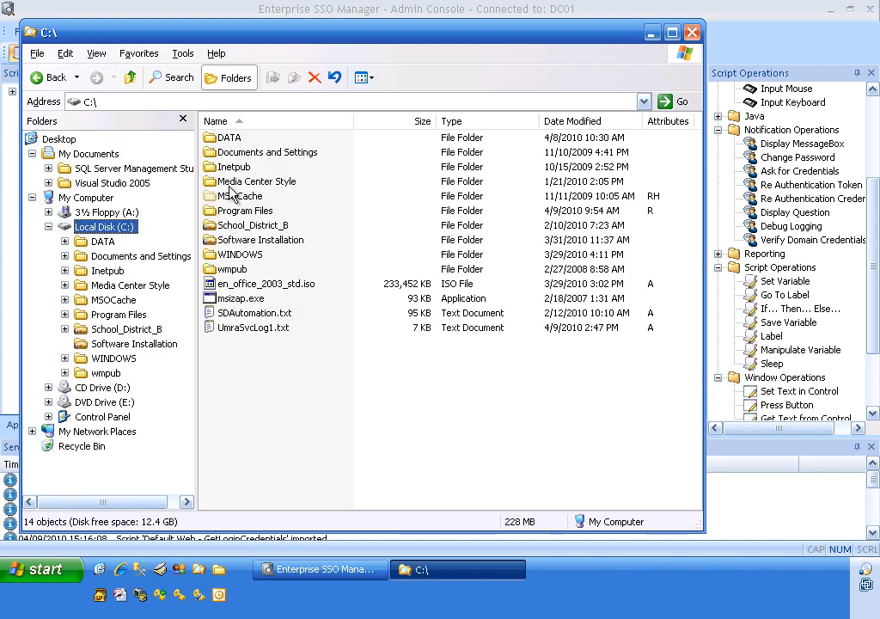
double_click(228, 211)
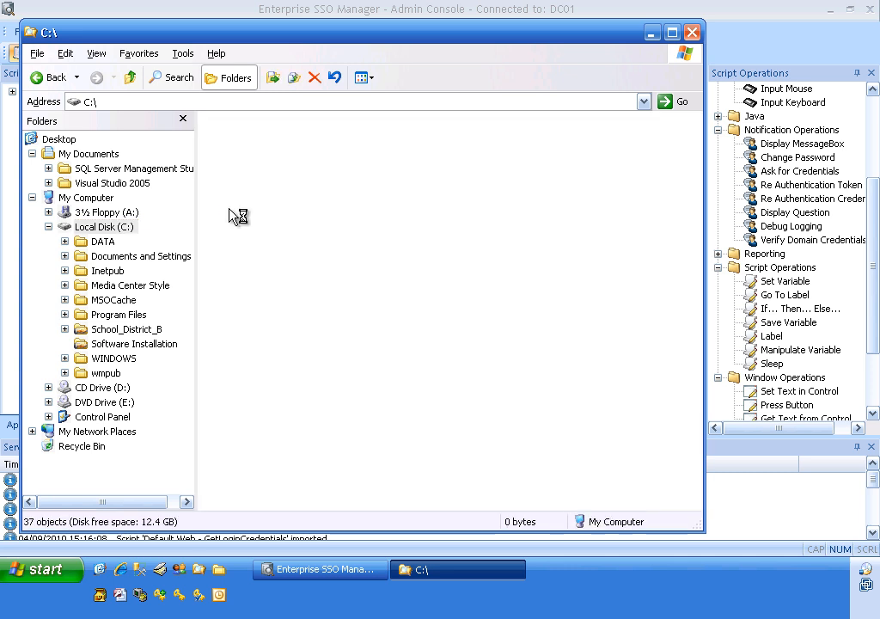
scroll(236, 465, "down", 2)
left_click(236, 471)
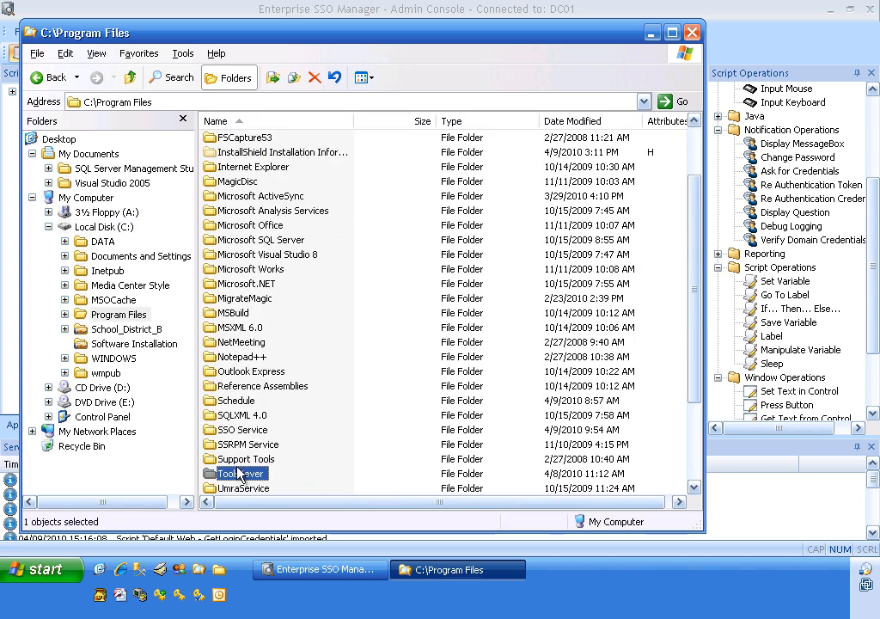
double_click(213, 475)
double_click(221, 166)
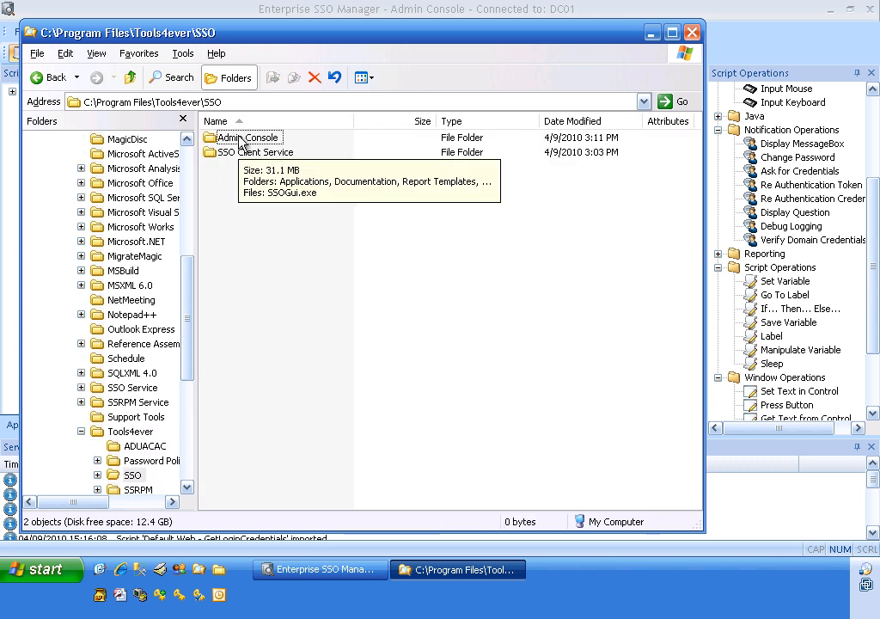
double_click(233, 139)
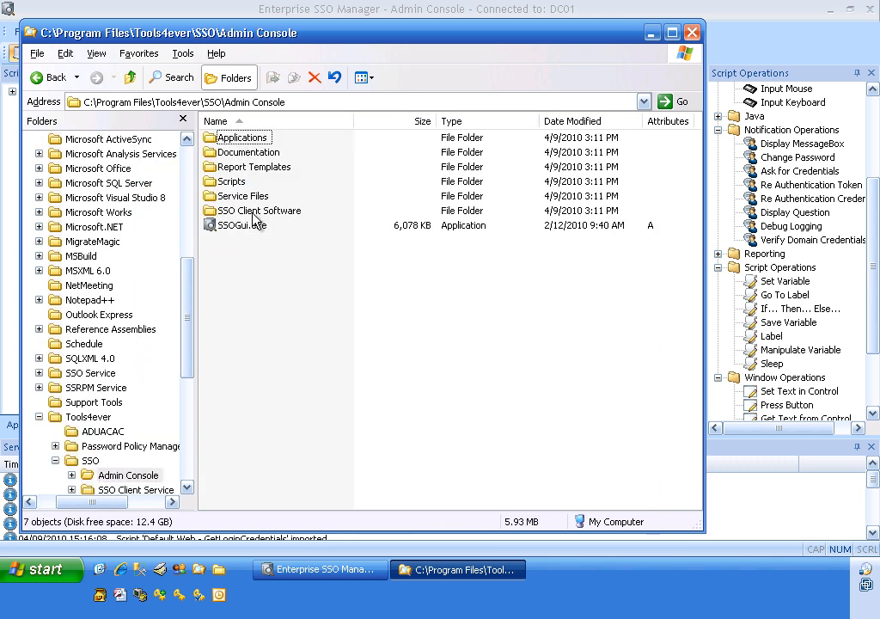
double_click(254, 213)
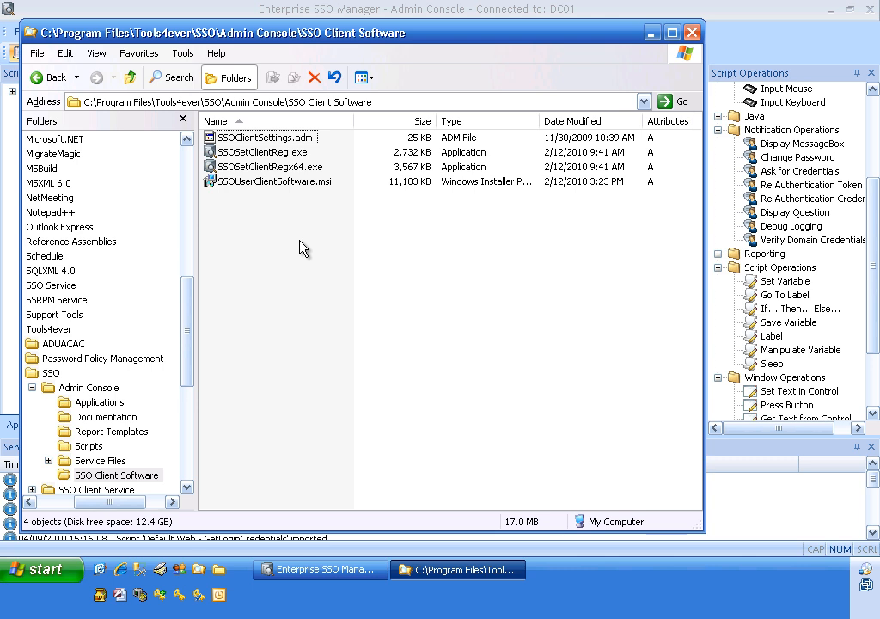
Step: Run SSOSetClientReg.exe and configure the SSO Client Service connection to use server DC01, keeping the other settings
left_click(293, 143)
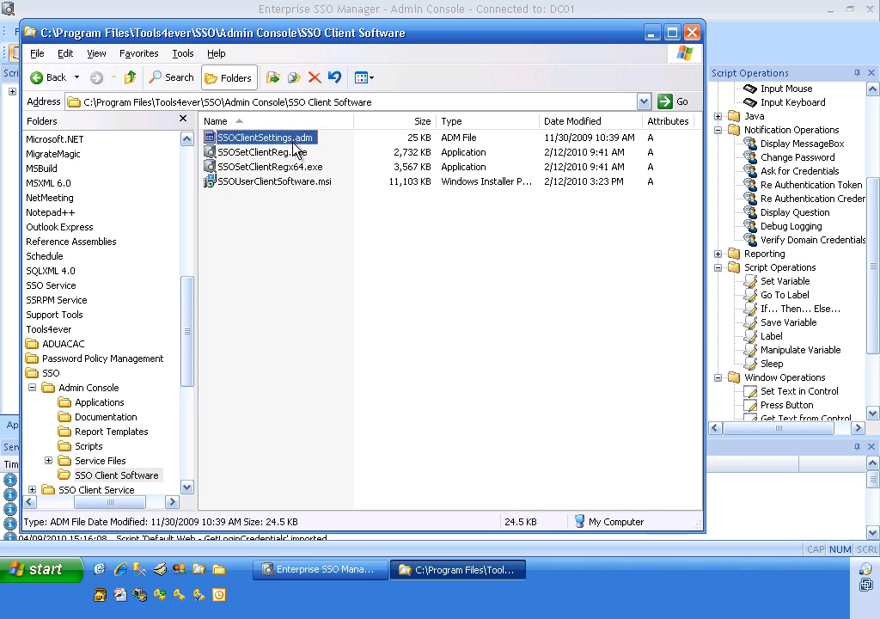
left_click(299, 184)
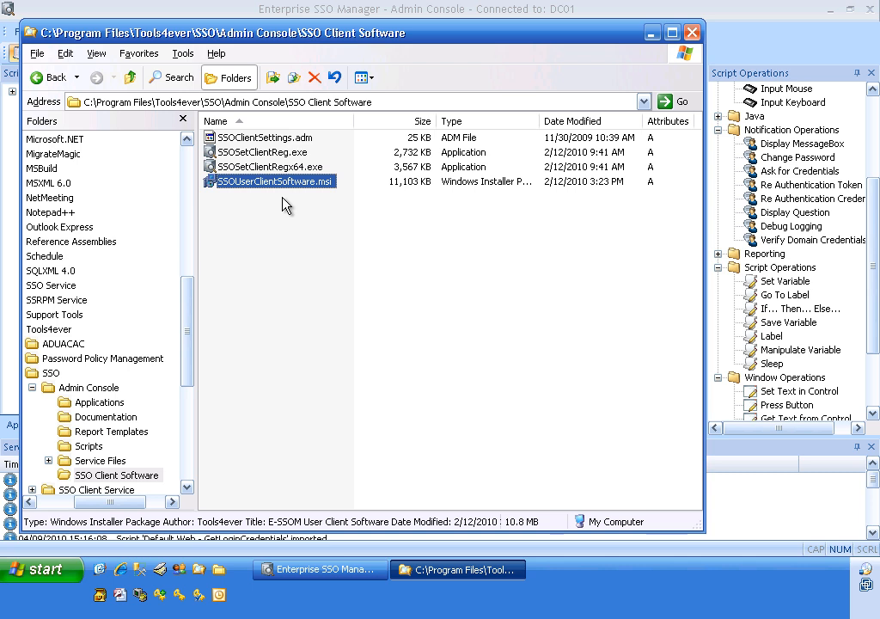
left_click(273, 154)
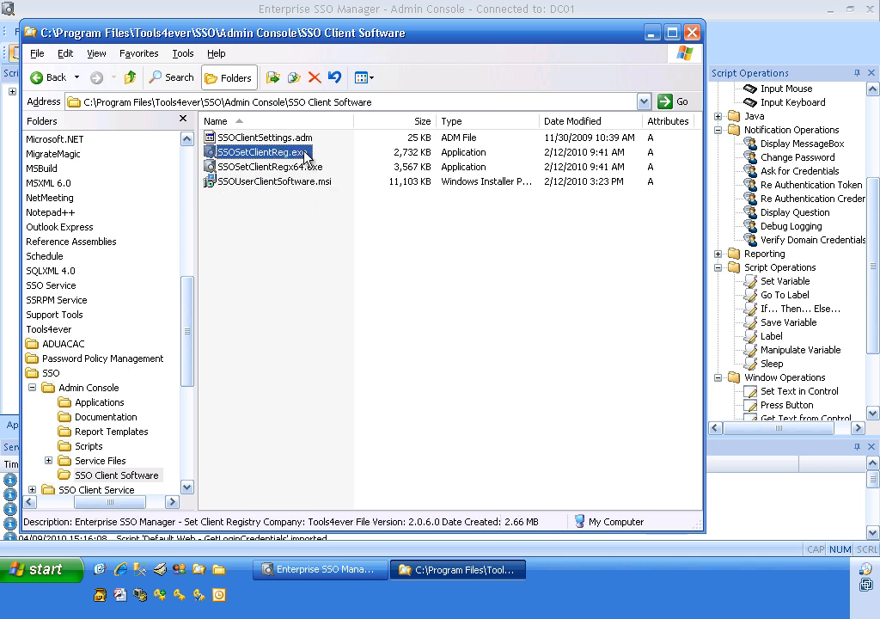
left_click(305, 171)
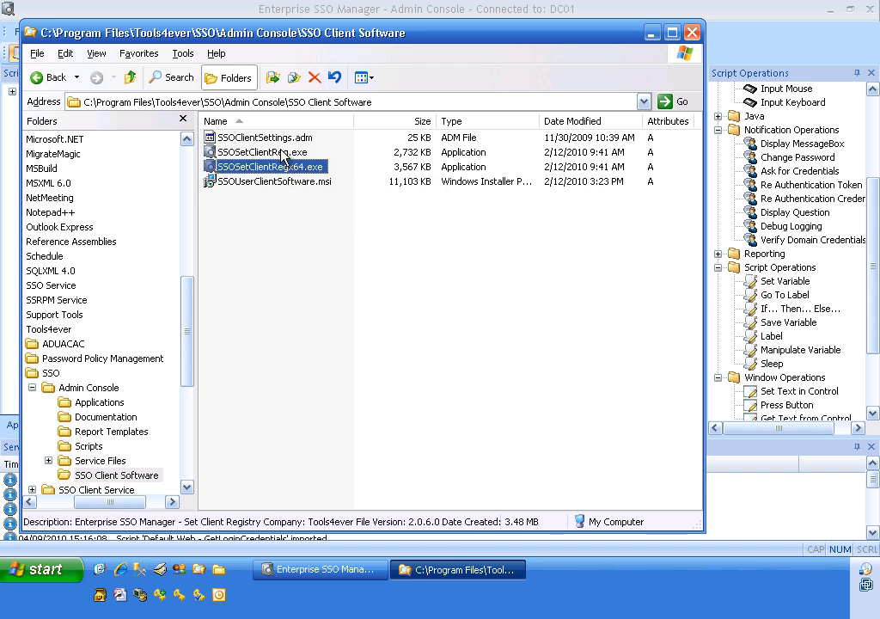
double_click(284, 155)
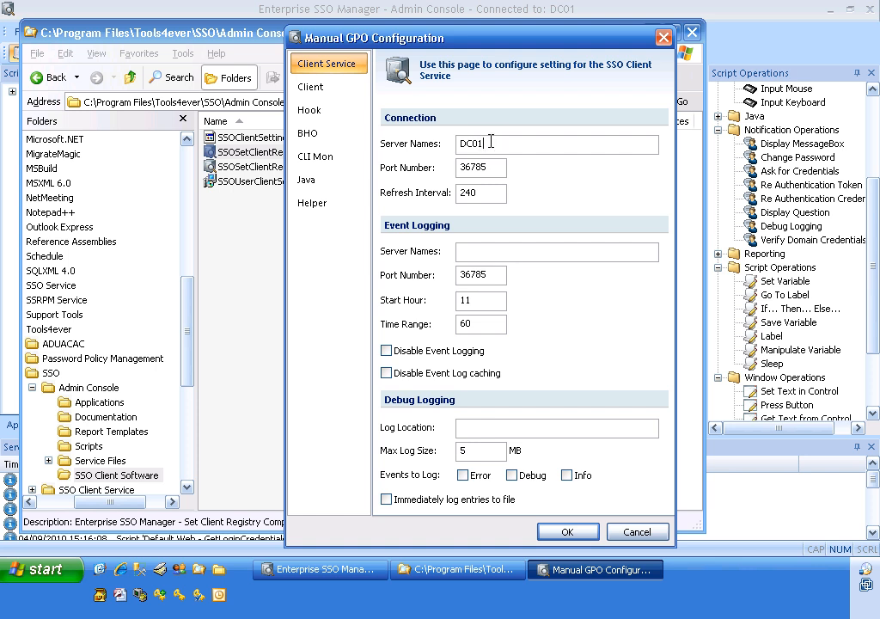
left_click(551, 532)
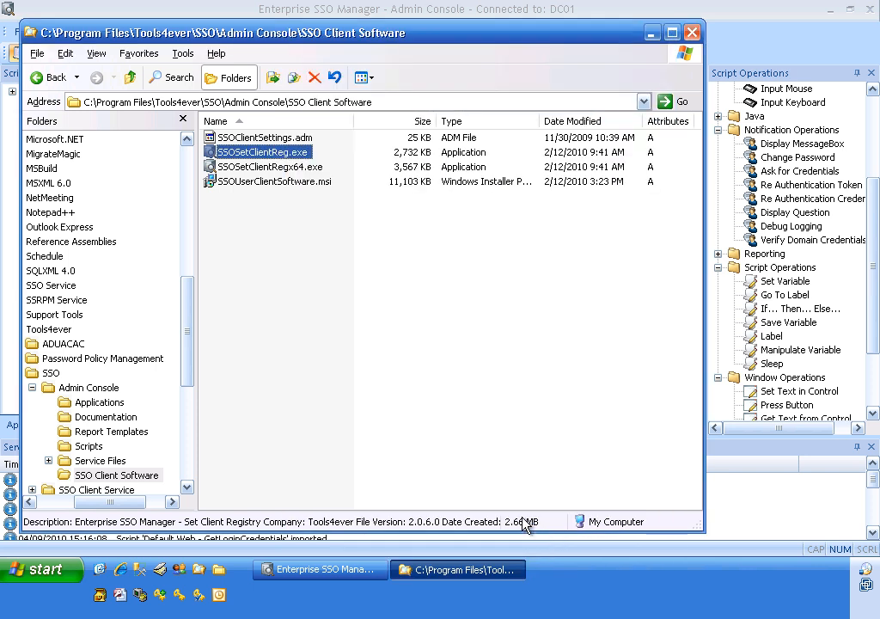
Step: Install the E-SSOM User Client Software from SSOUserClientSoftware.msi and choose to launch it on completion
double_click(306, 184)
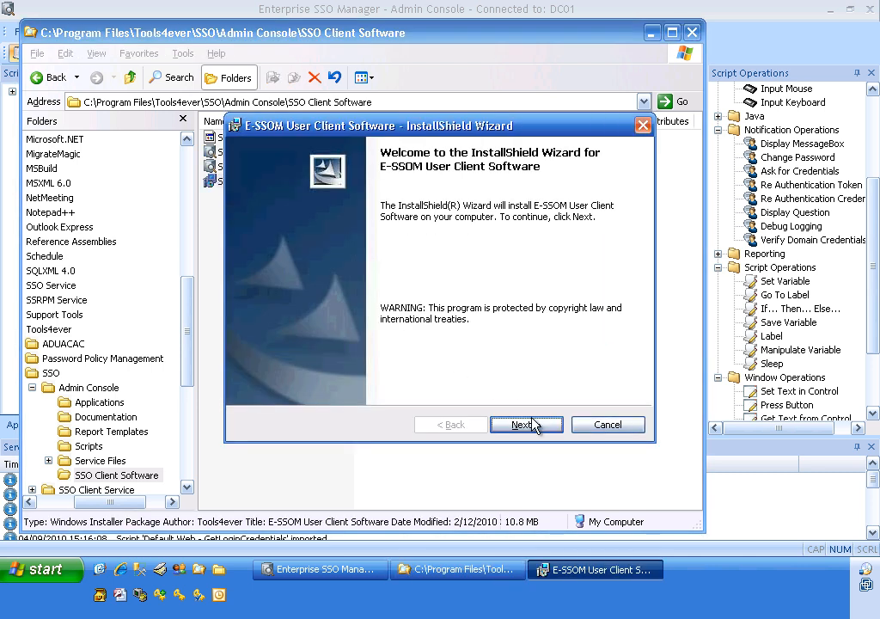
left_click(524, 424)
left_click(524, 425)
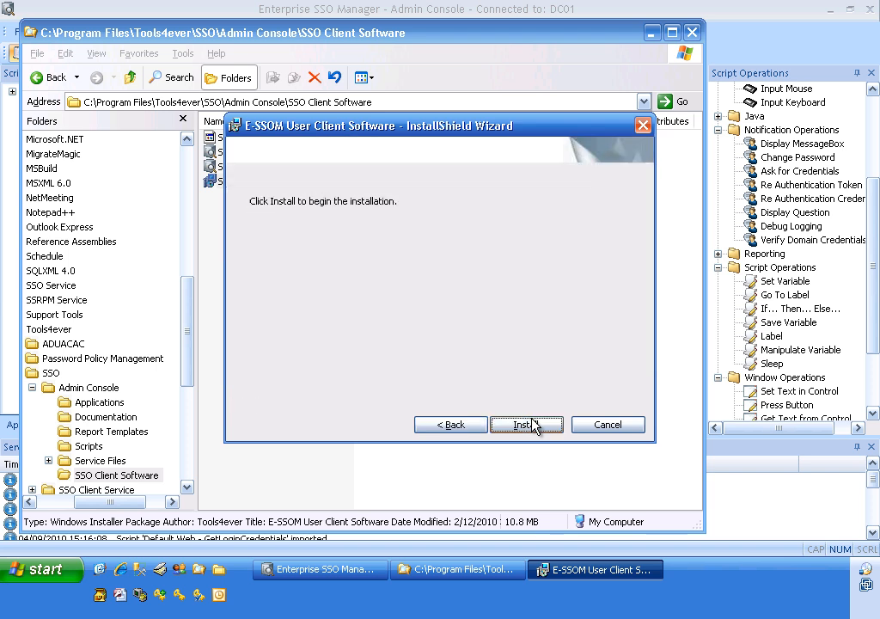
left_click(524, 425)
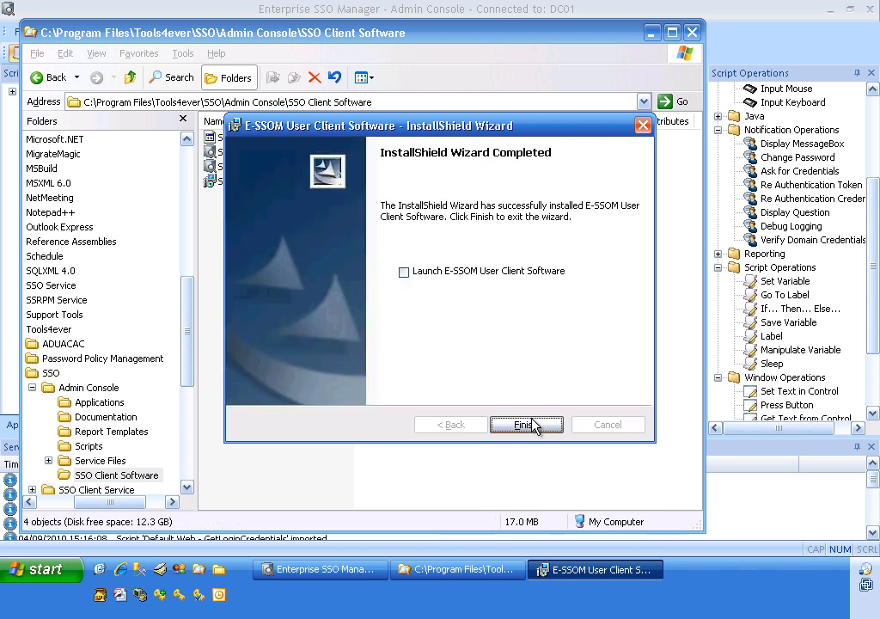
left_click(404, 272)
left_click(516, 427)
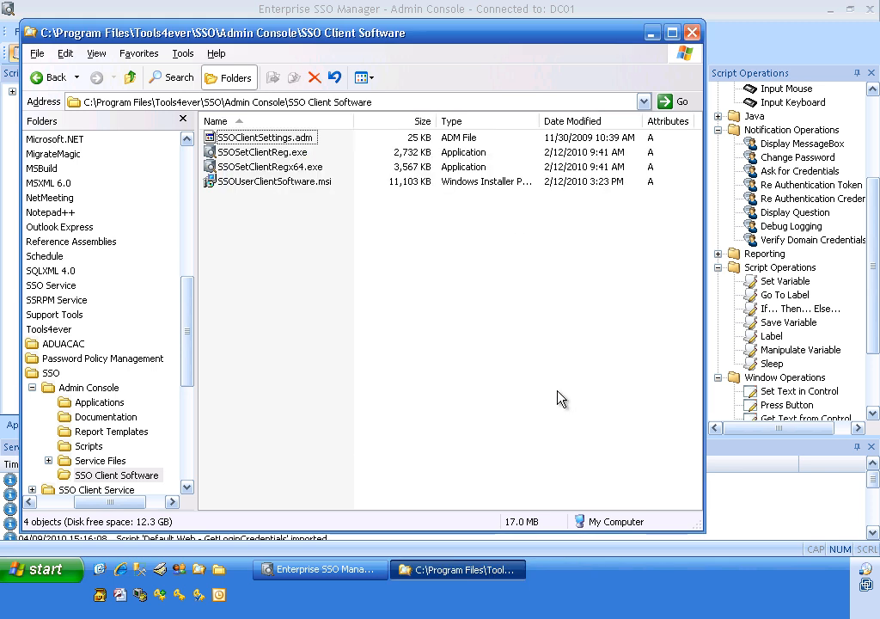
Step: Close the client software folder, check the running Enterprise SSO Manager User Client's window and close it
left_click(693, 35)
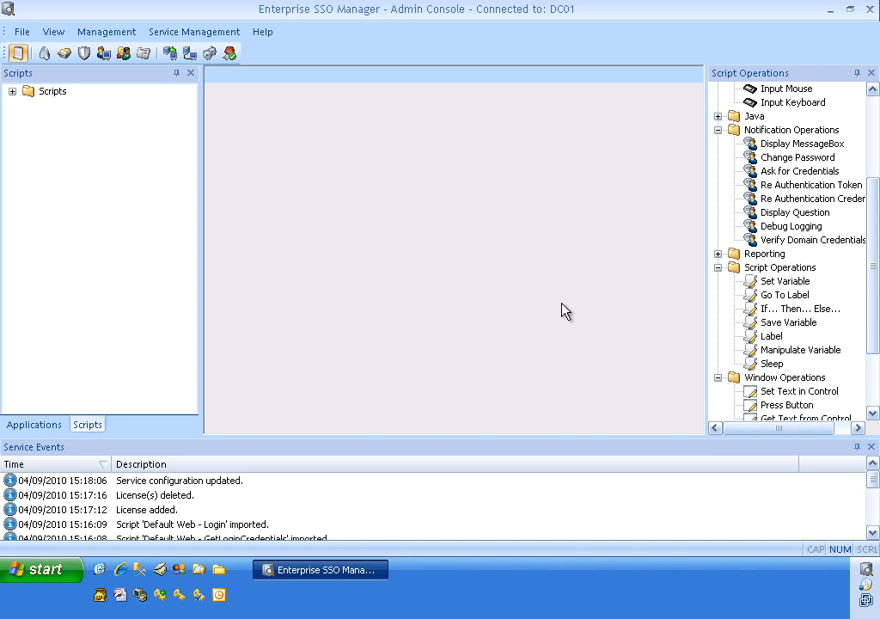
left_click(866, 574)
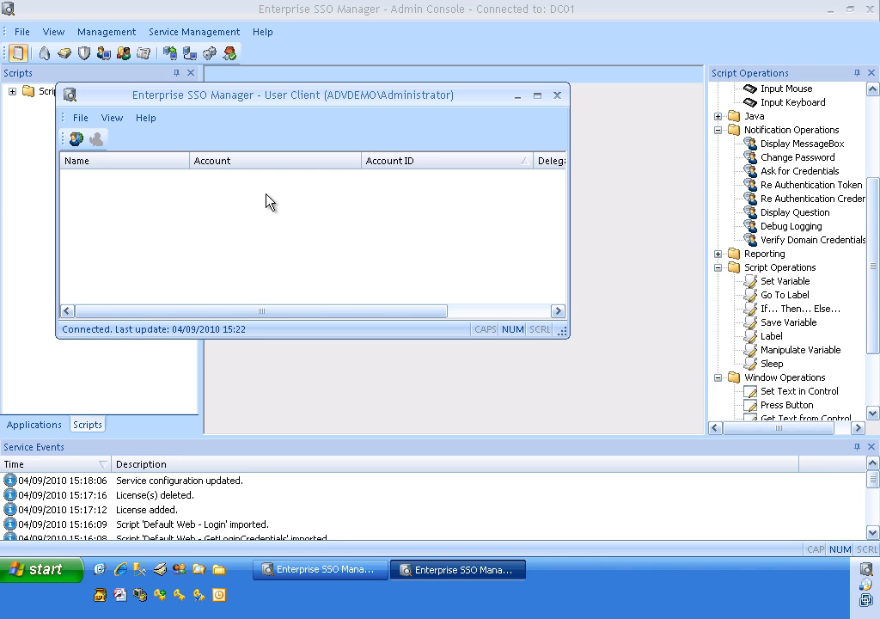
left_click(558, 96)
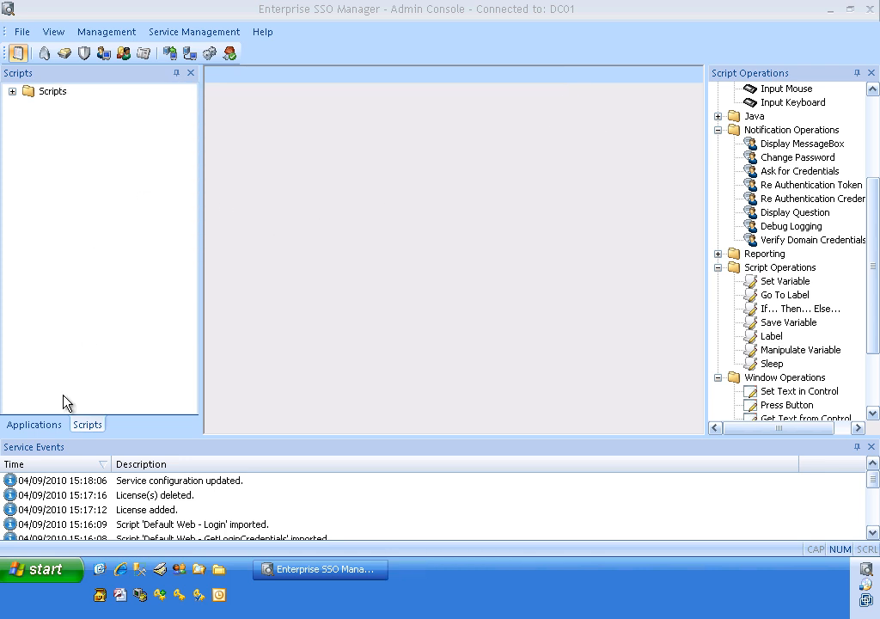
Step: Copy the Default - Login script as a new script named Goldmine - Login and save it
left_click(12, 92)
left_click(68, 134)
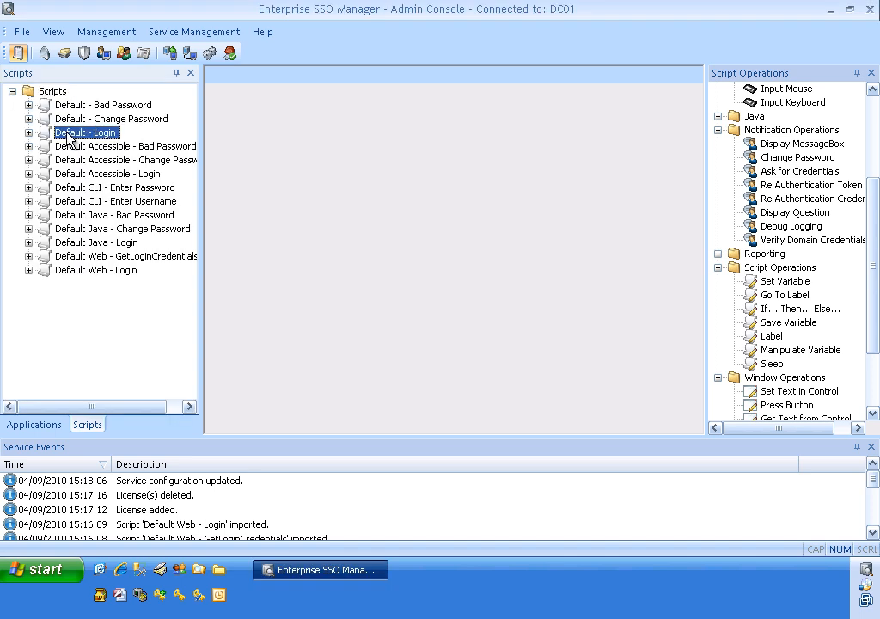
right_click(68, 136)
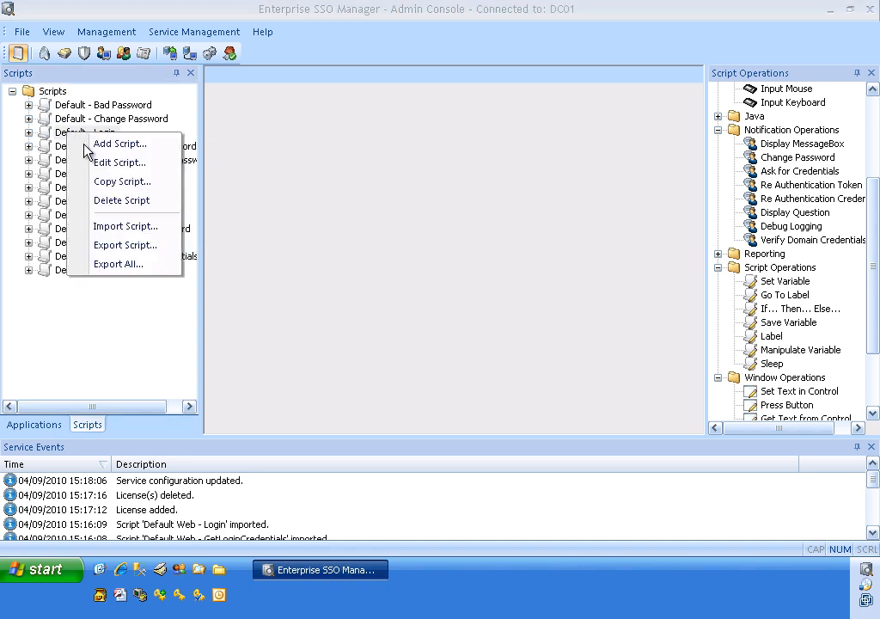
left_click(96, 182)
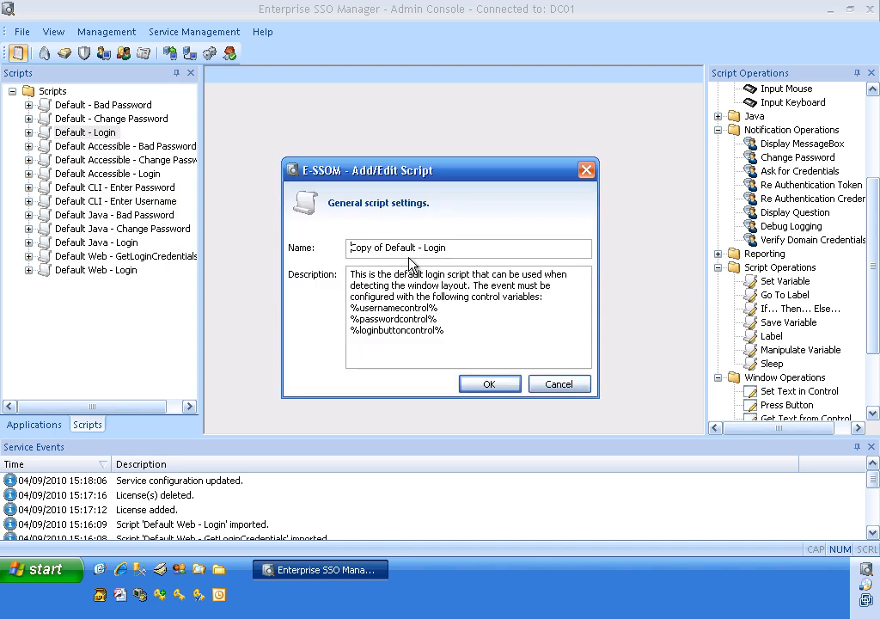
left_click_drag(416, 247, 248, 238)
type("Goldmine")
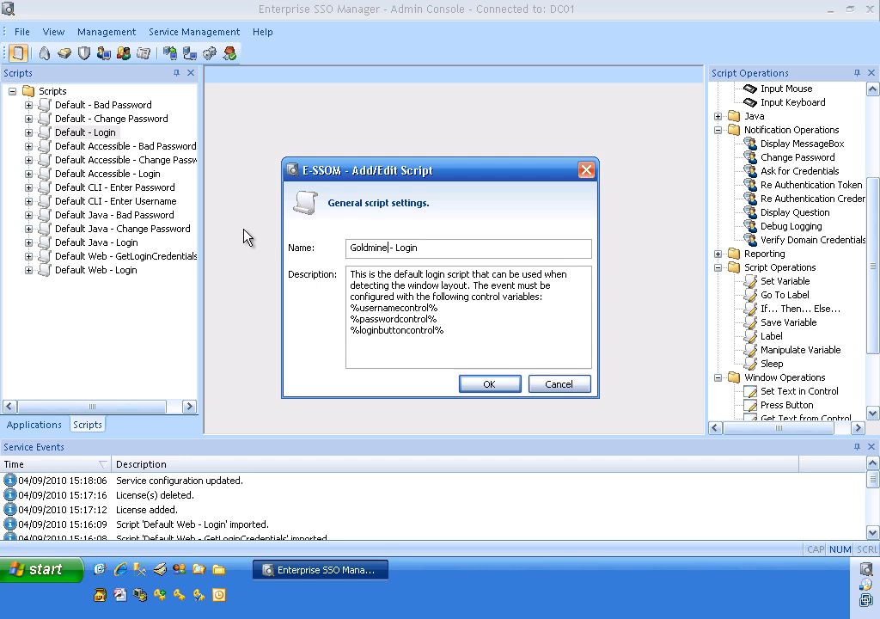
left_click(494, 383)
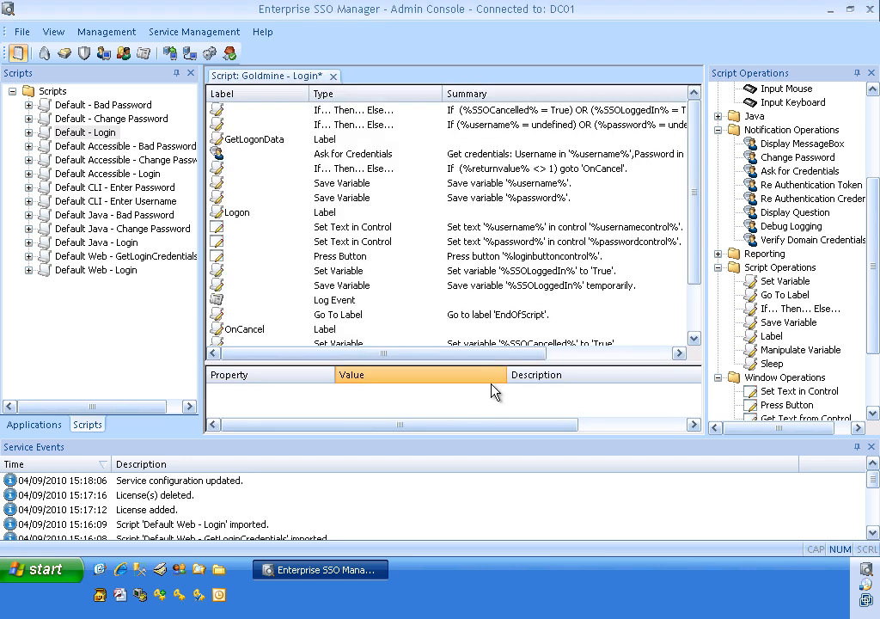
left_click(21, 32)
left_click(54, 96)
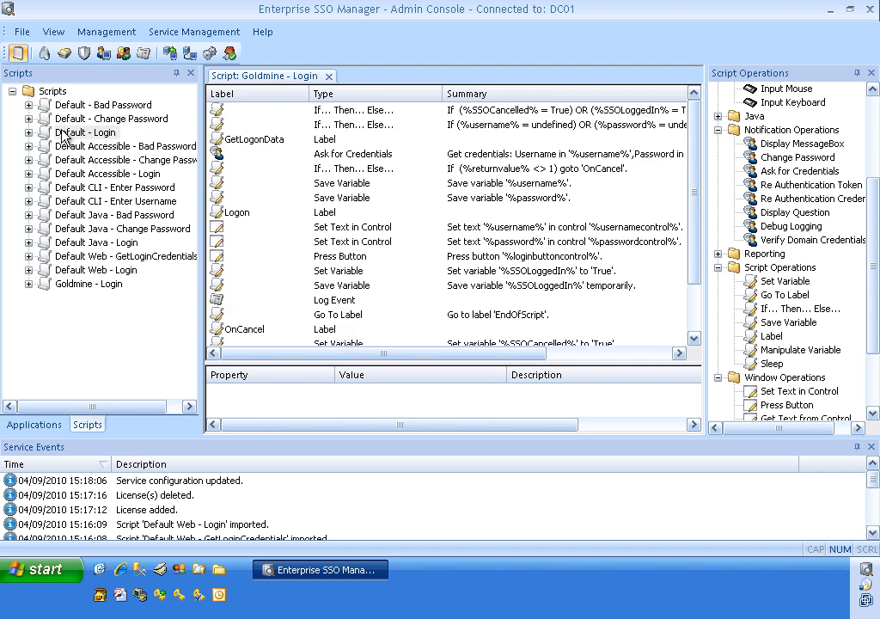
Step: Create a copy of the Default Application definition and name it Goldmine
left_click(65, 285)
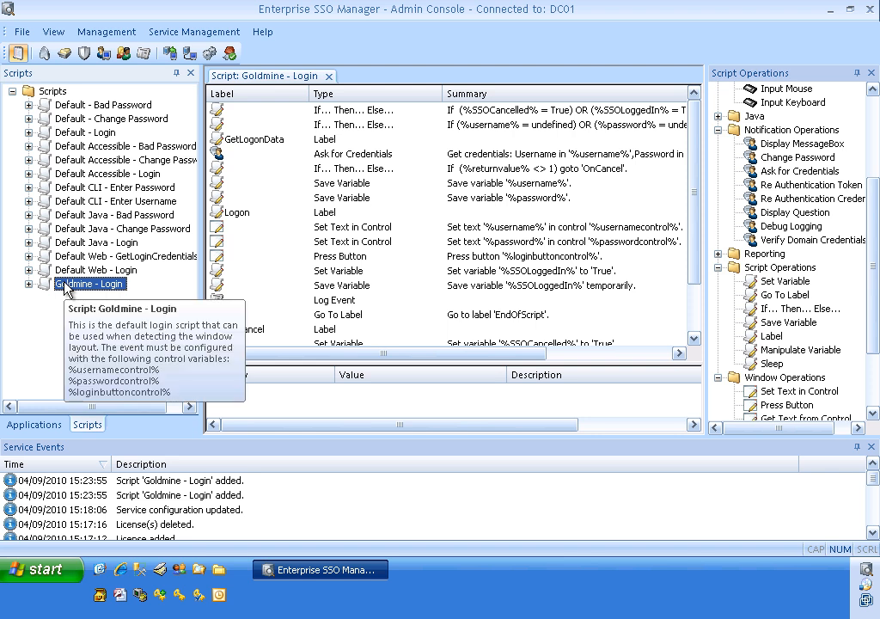
left_click(35, 425)
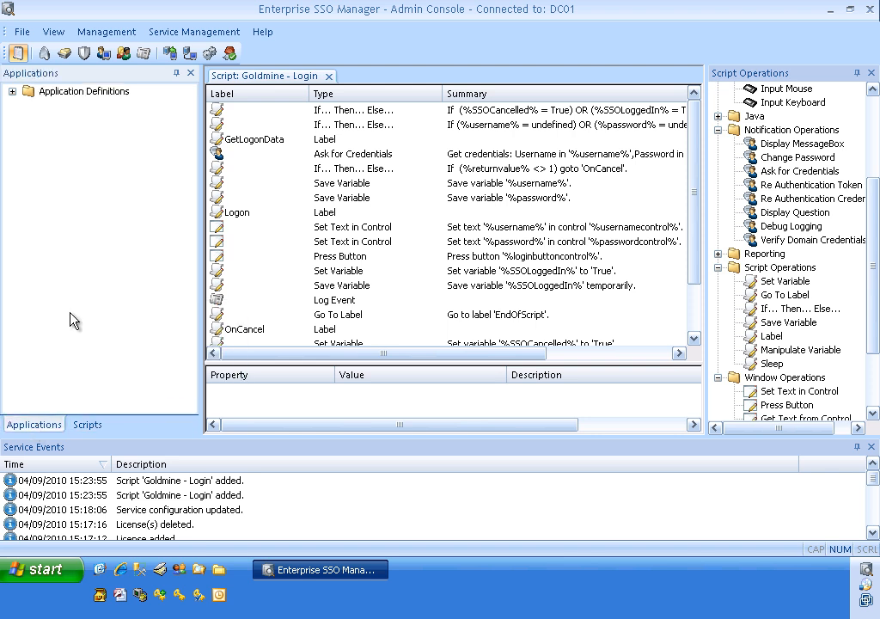
left_click(12, 91)
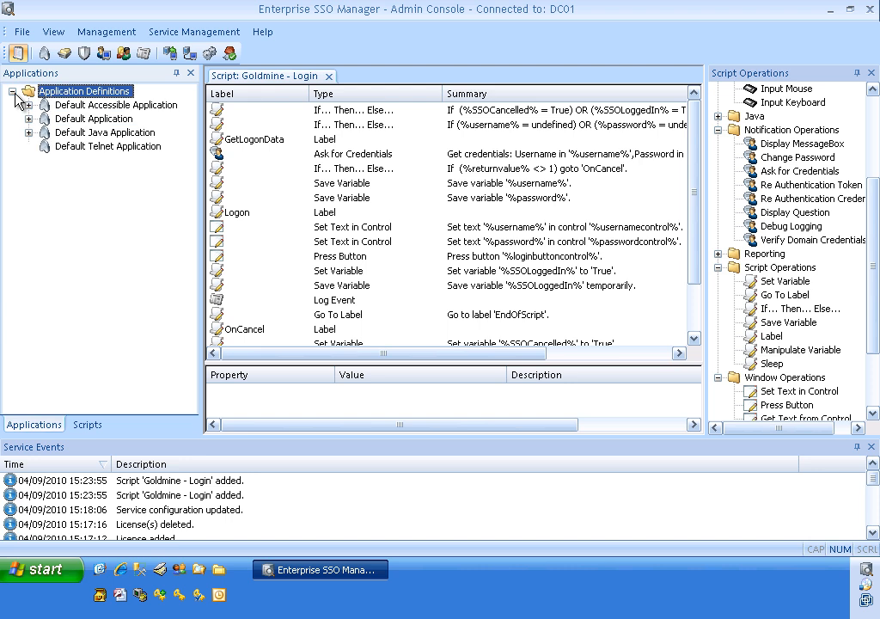
right_click(67, 122)
left_click(103, 177)
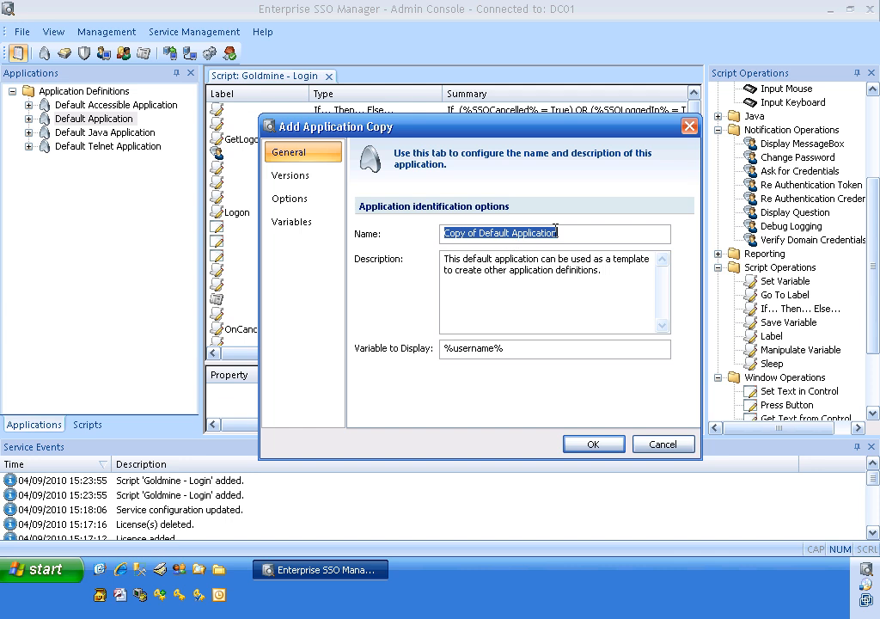
type("Gold")
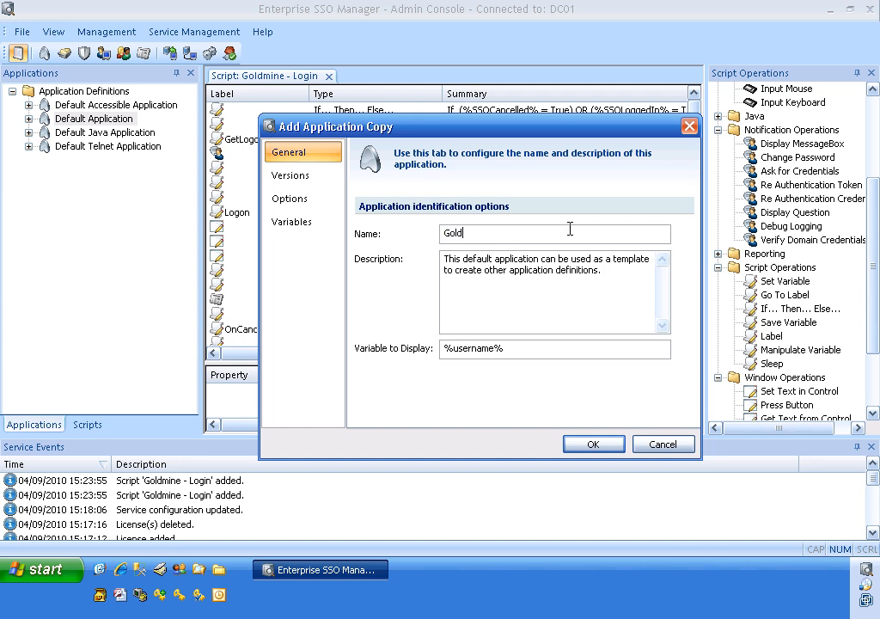
type("mine")
Step: Open the copied application's version for editing and rename it Goldmine 6.7
left_click(305, 181)
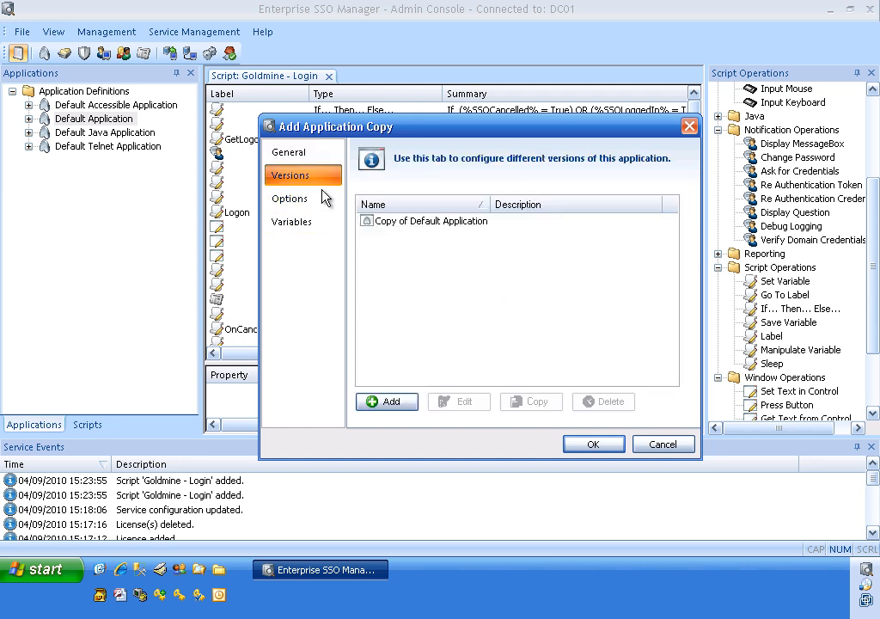
double_click(396, 222)
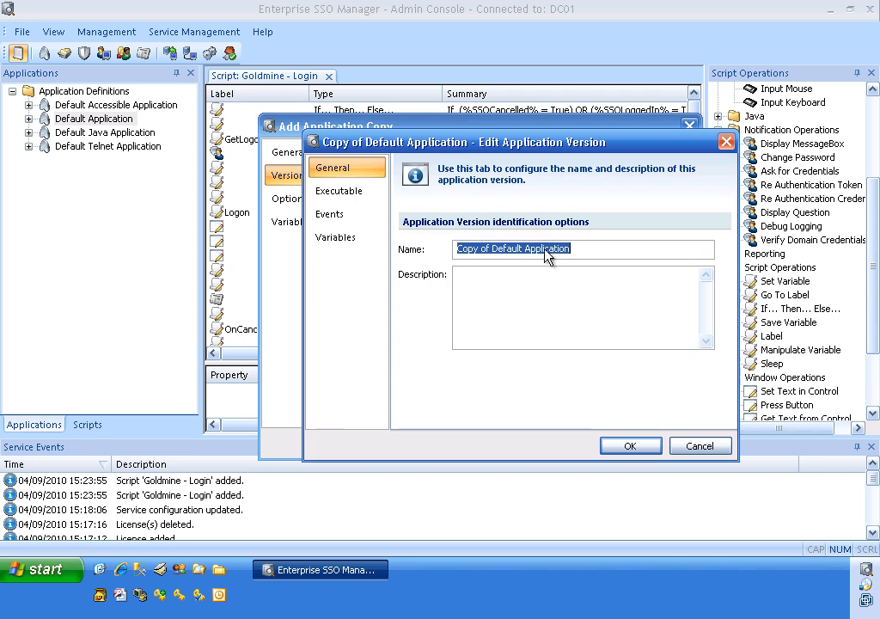
type("Goldmine")
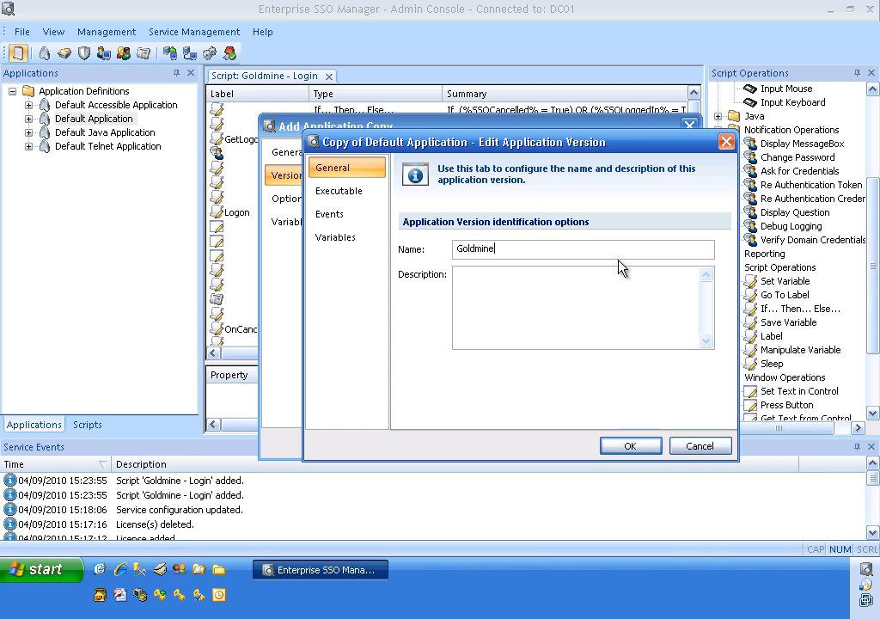
type("6.7")
Step: Launch GoldMine and target its login window to identify the version's executable by the name gmw6.exe
left_click(333, 194)
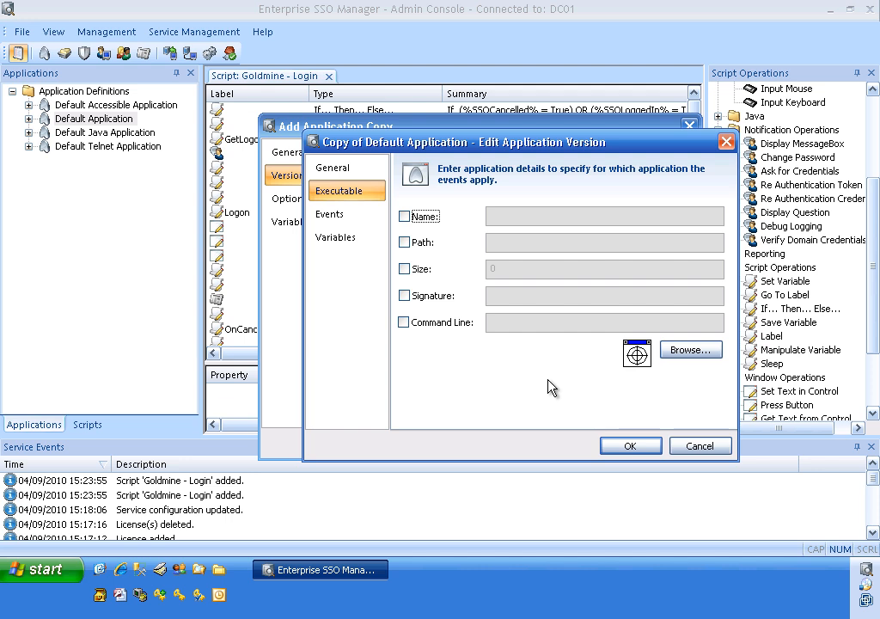
left_click(101, 594)
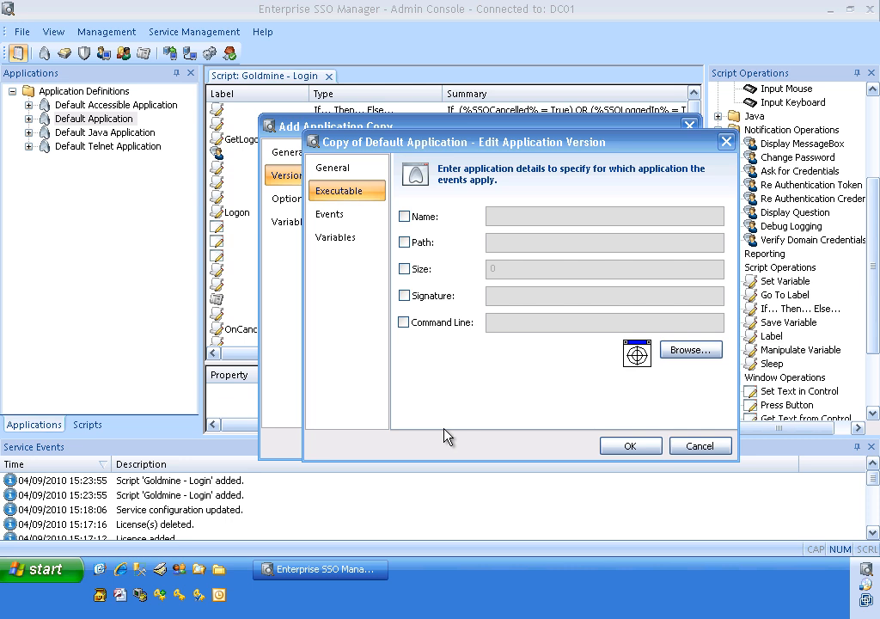
left_click(637, 356)
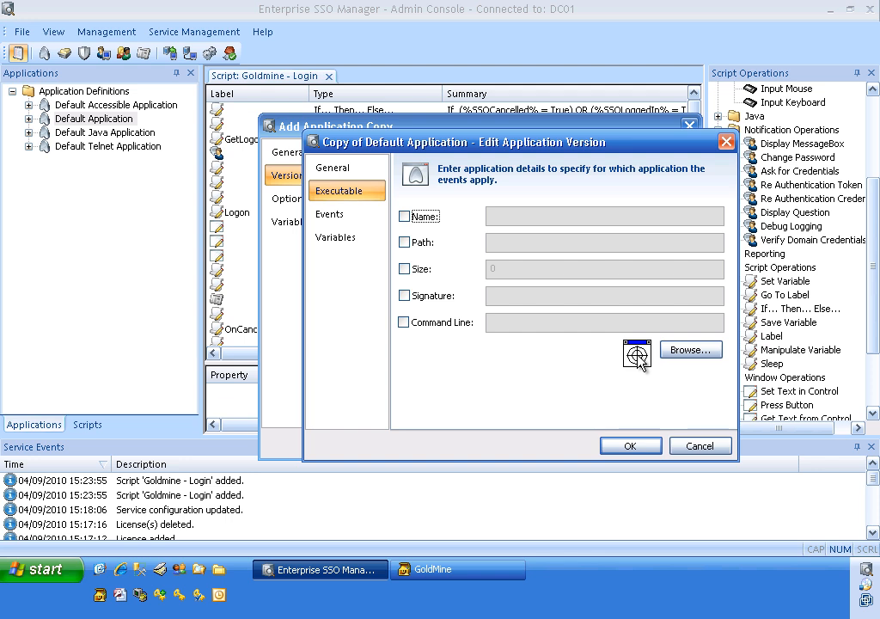
left_click_drag(638, 356, 352, 215)
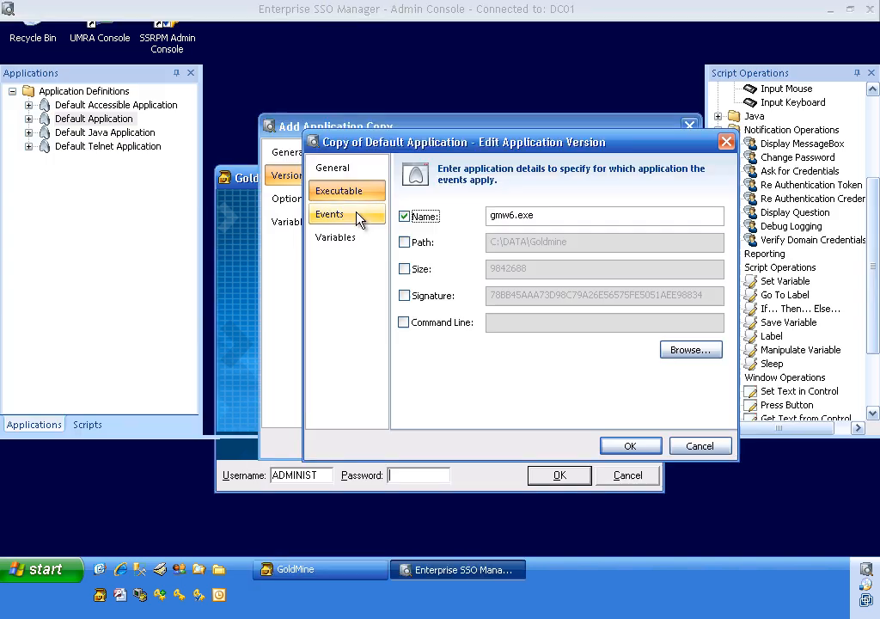
left_click(549, 214)
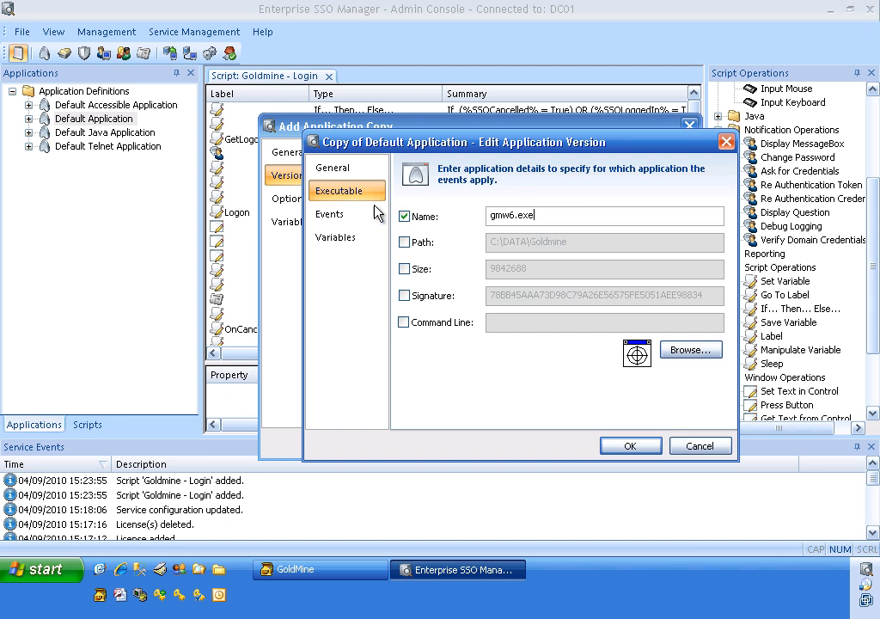
Step: Edit the version's Login event and set the GoldMine login window as its trigger, checking the window summary
left_click(338, 218)
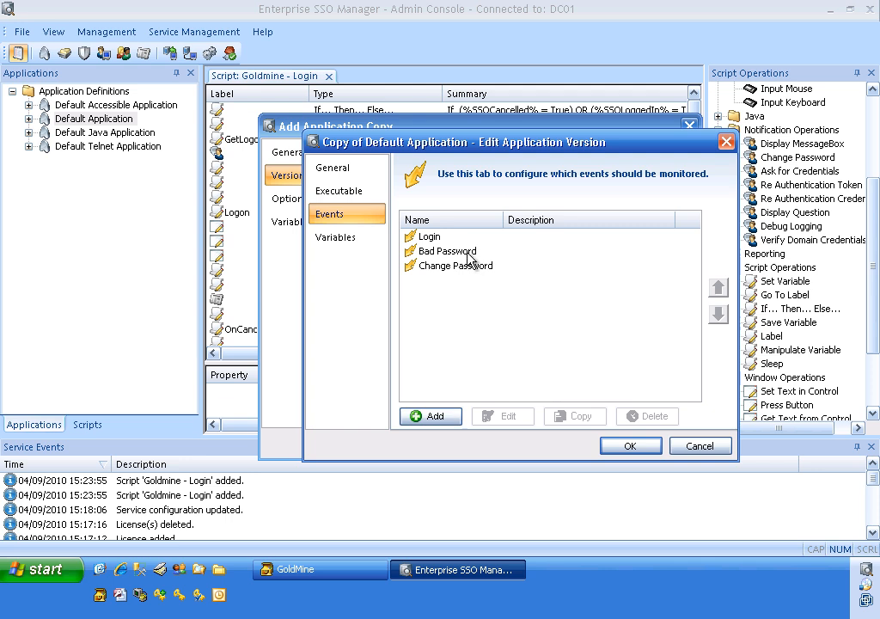
left_click(432, 240)
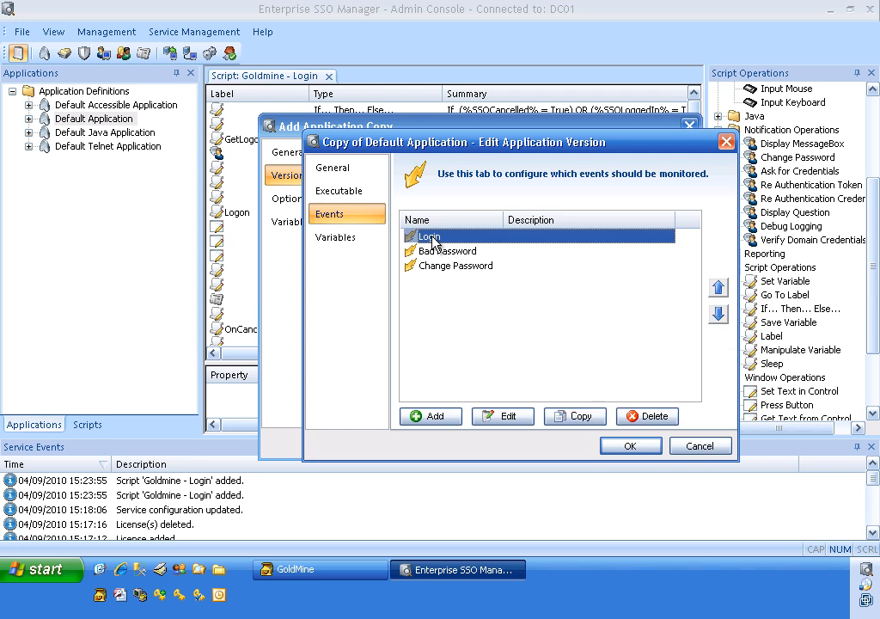
double_click(432, 240)
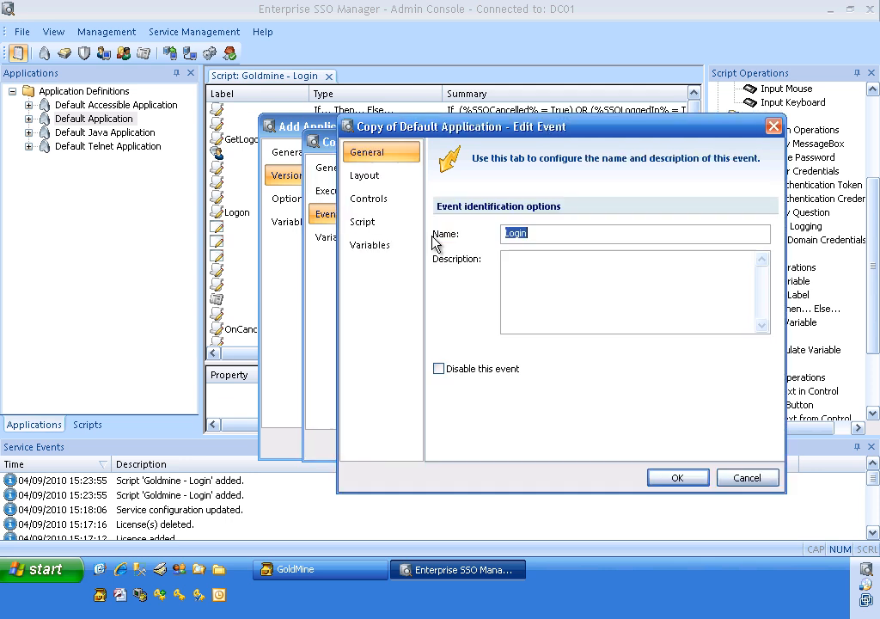
left_click(365, 176)
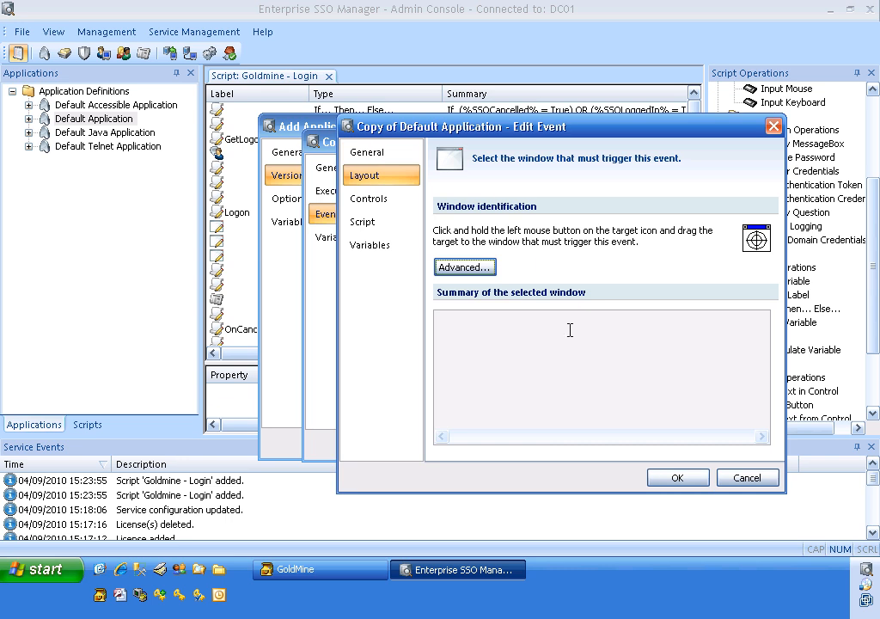
left_click_drag(757, 244, 486, 179)
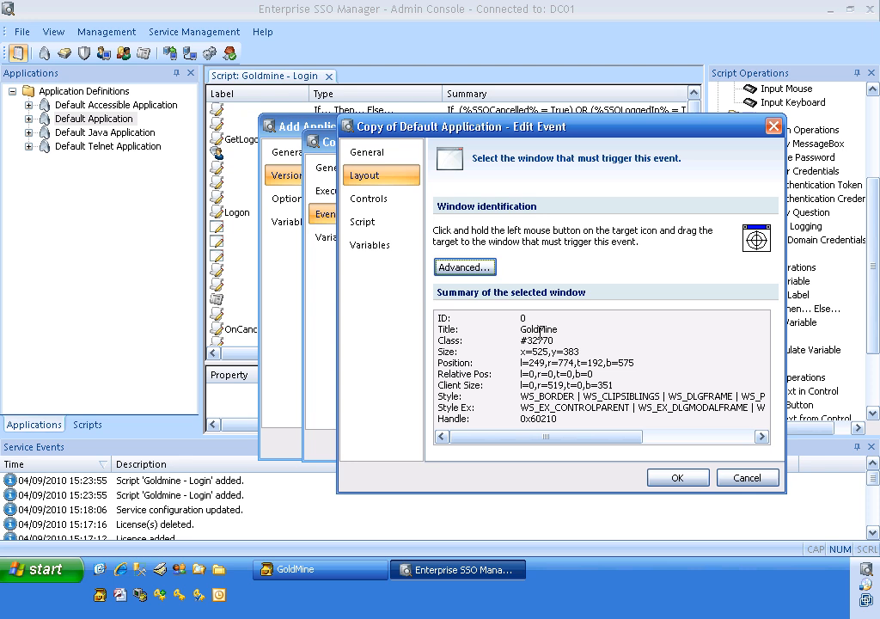
left_click_drag(540, 330, 600, 417)
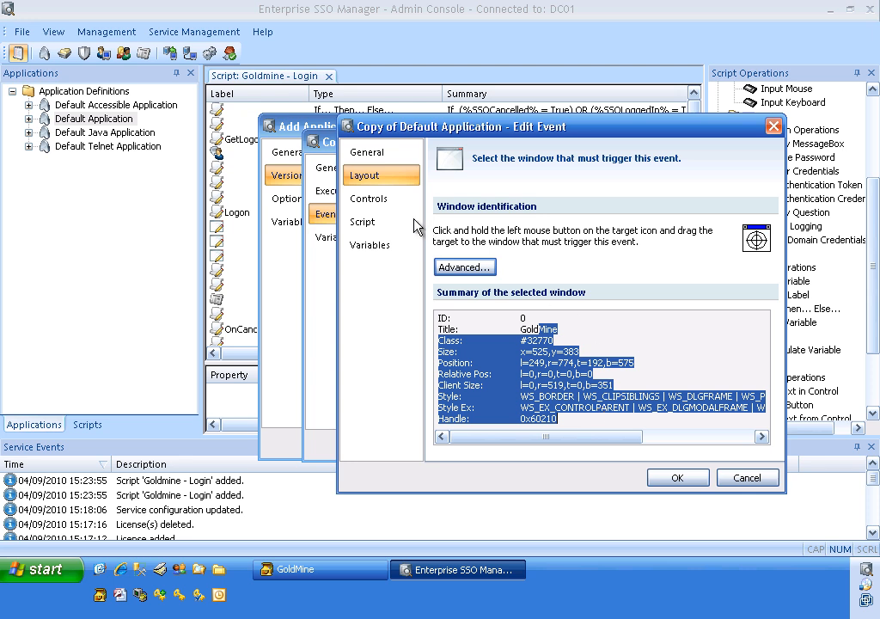
Step: Add the control variable %usernamecontrol% to the Login event and link it to GoldMine's Username box
left_click(377, 206)
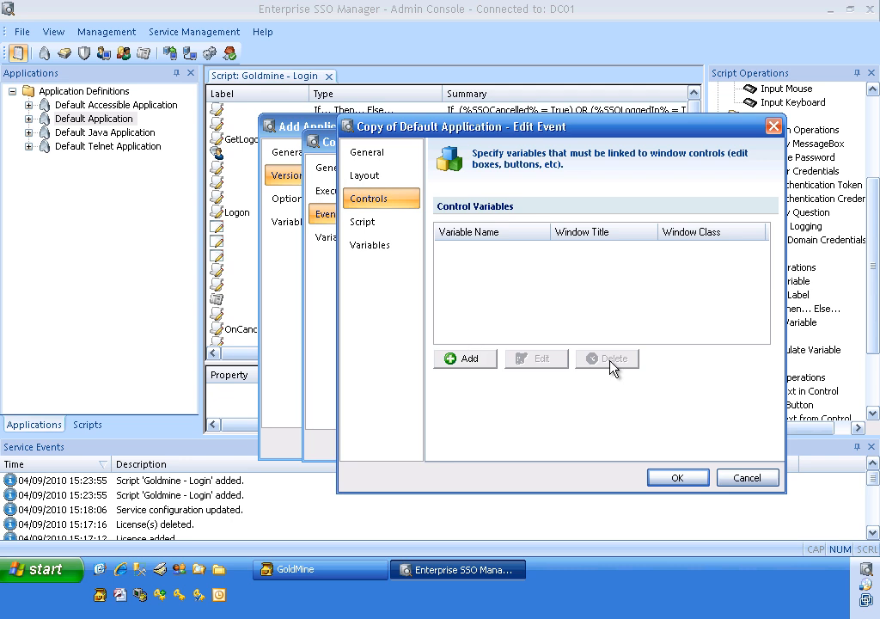
left_click(468, 359)
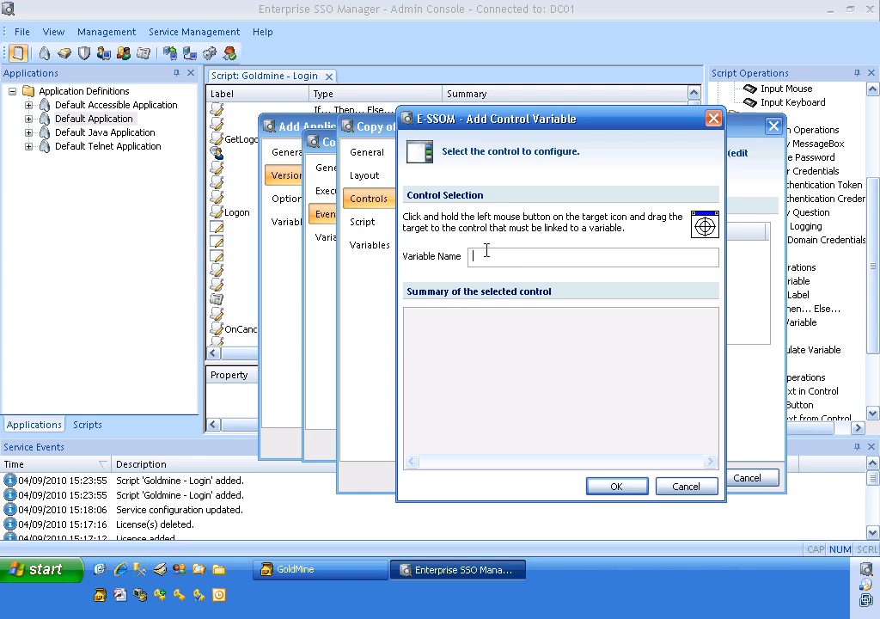
type("%usernamecontrol%")
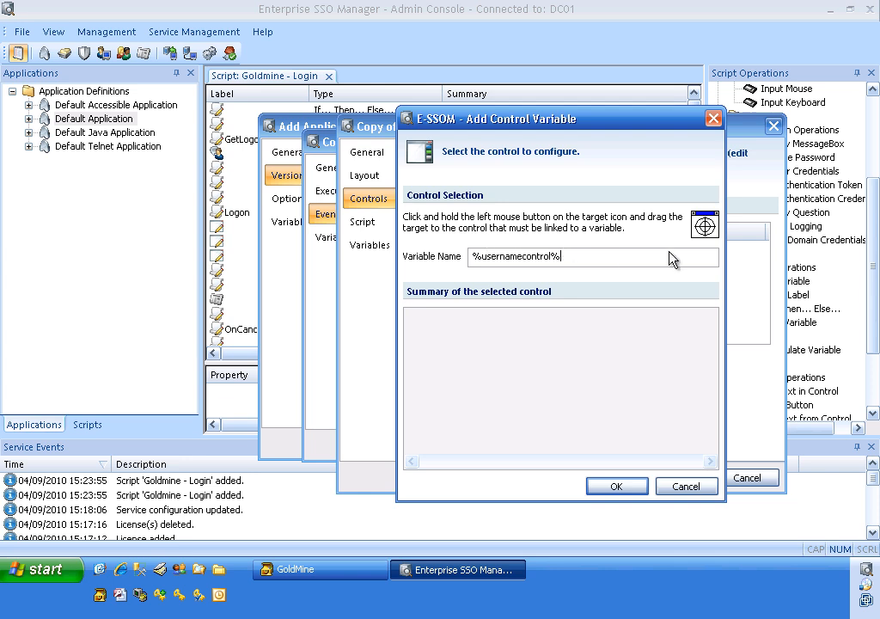
left_click_drag(706, 227, 325, 478)
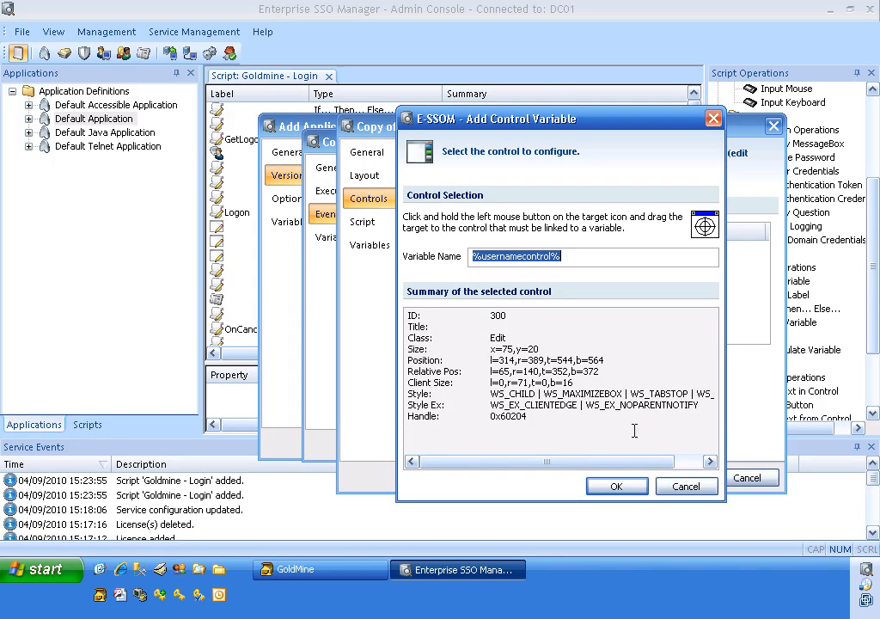
left_click(618, 487)
Step: Add the control variable %passwordcontrol% and link it to the Password box of the GoldMine login window
left_click(465, 361)
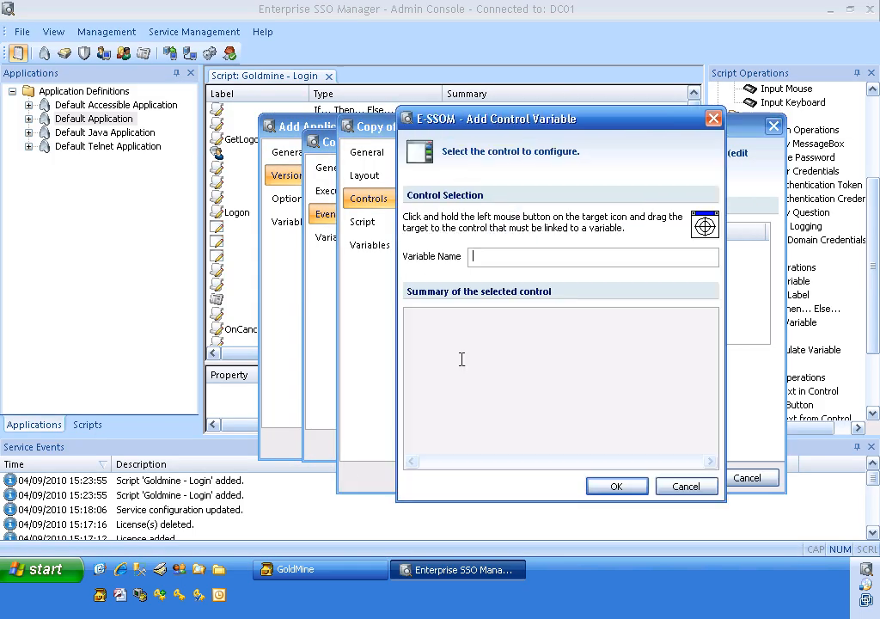
type("%passwordcontrol%")
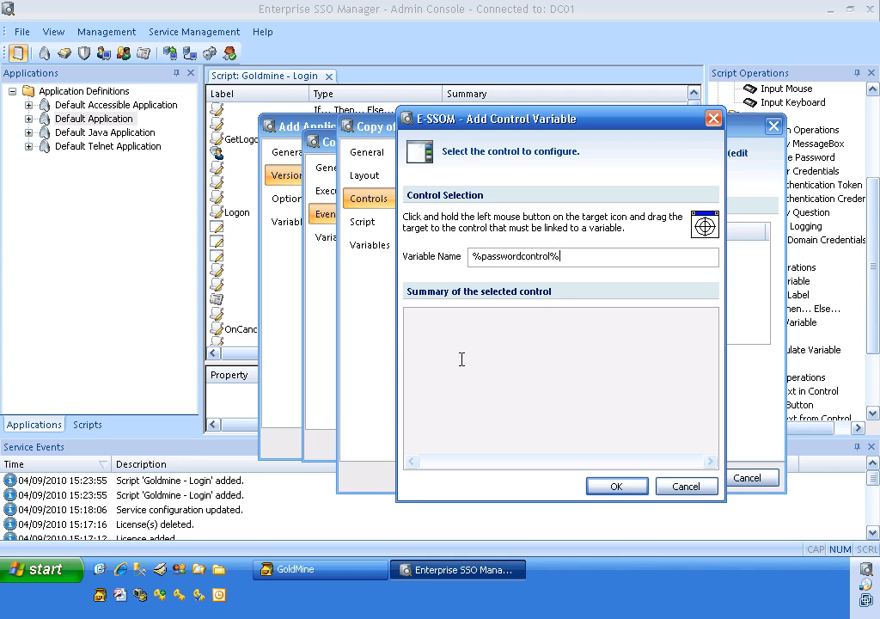
left_click_drag(704, 225, 427, 474)
left_click(616, 487)
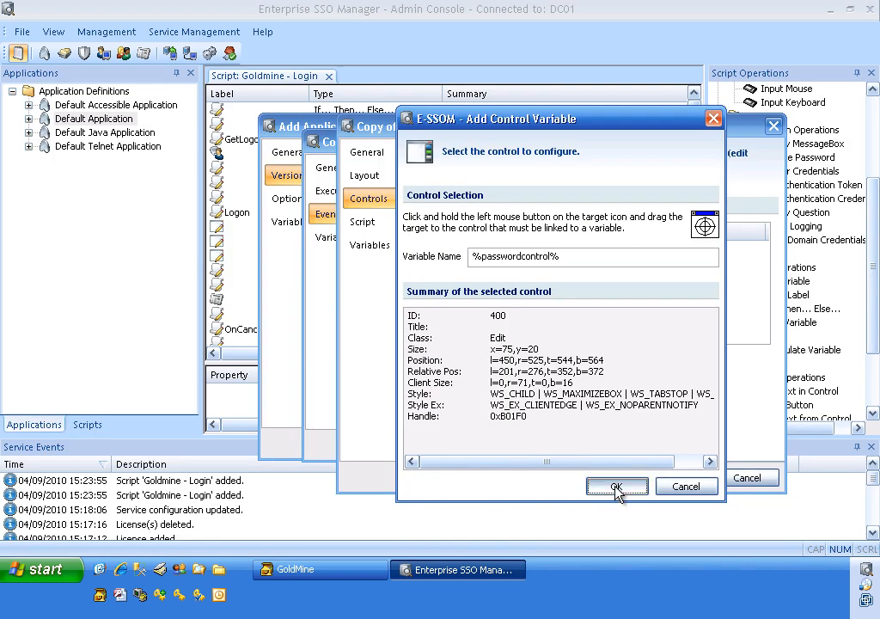
Step: Add the control variable %loginbuttoncontrol% and link it to the OK button of the GoldMine login window
left_click(475, 357)
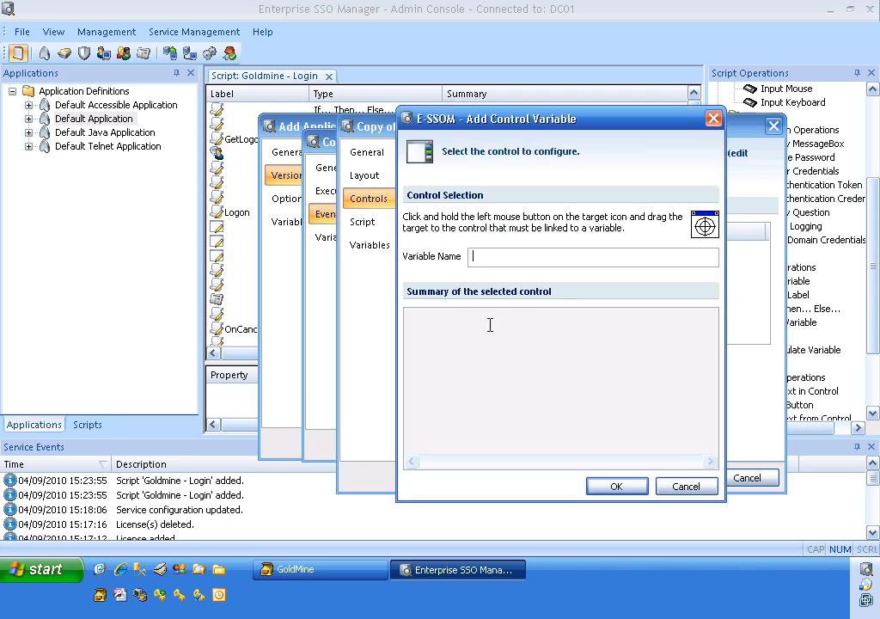
type("%loginbuttoncontrol%")
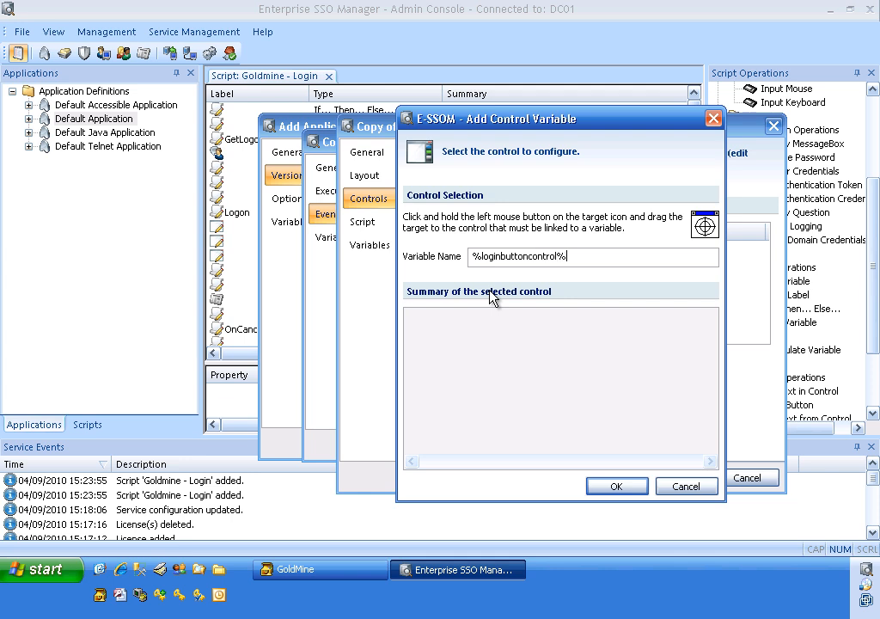
left_click_drag(705, 226, 560, 480)
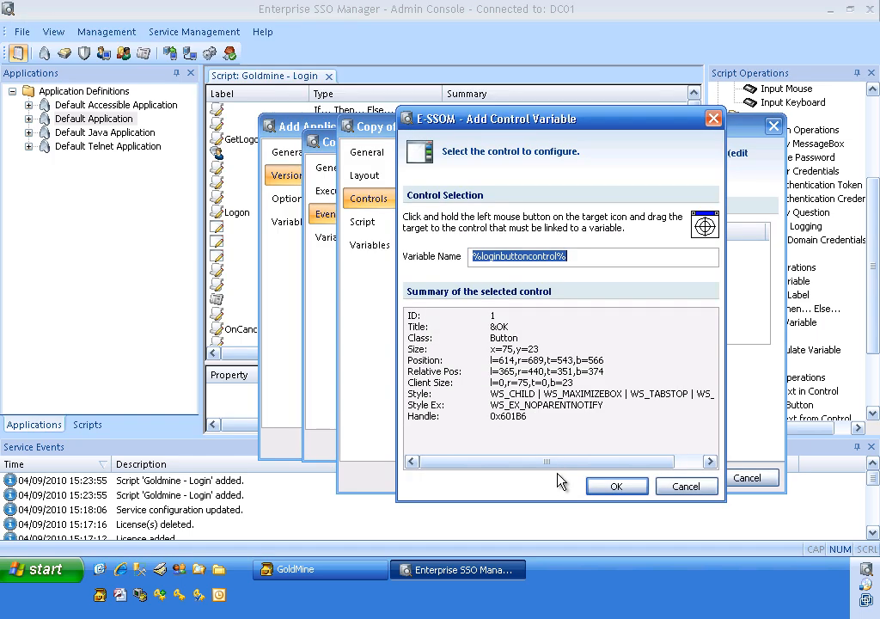
left_click(603, 487)
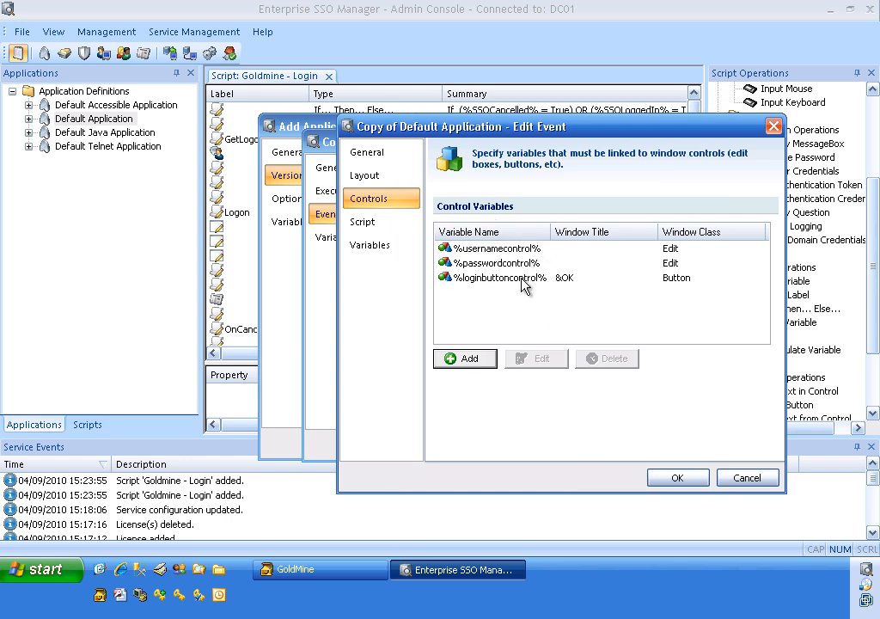
Step: Assign the Goldmine - Login script to the Login event and save the event, version and application definition
left_click(386, 231)
left_click(510, 234)
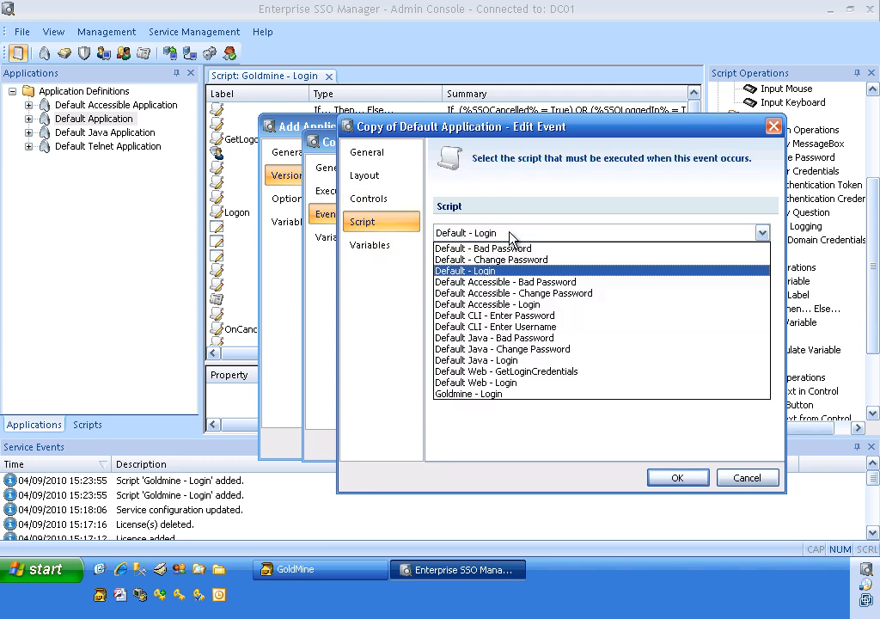
left_click(484, 395)
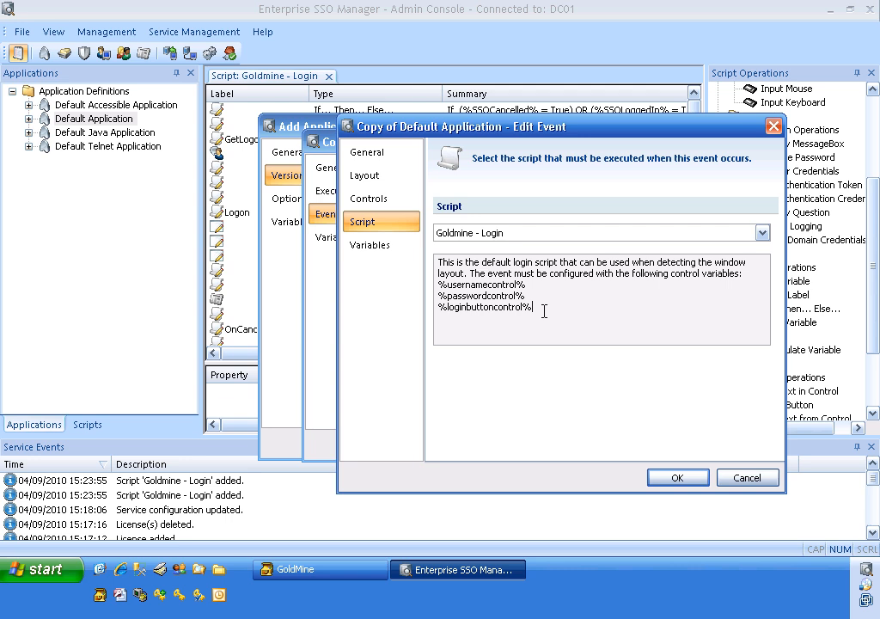
left_click_drag(544, 311, 431, 283)
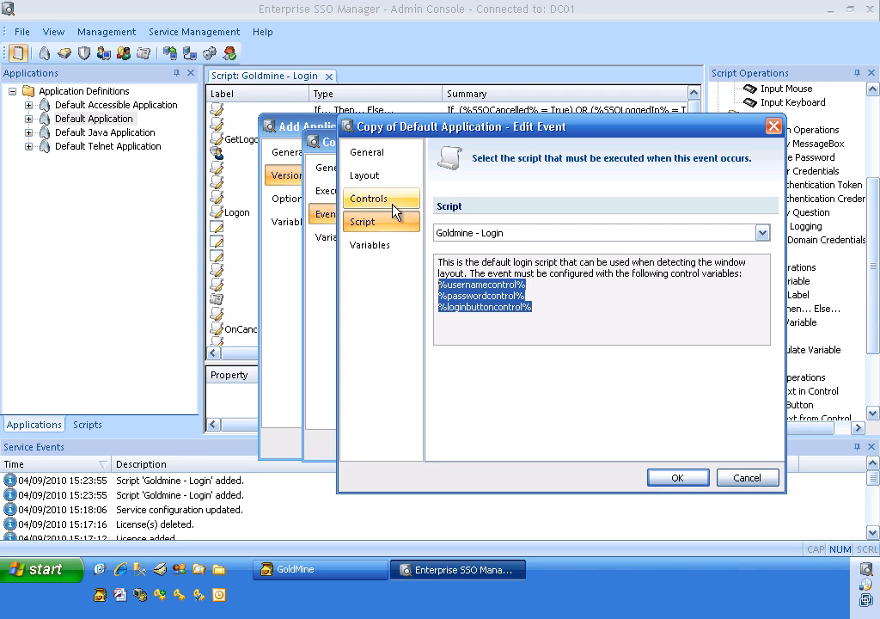
left_click(677, 476)
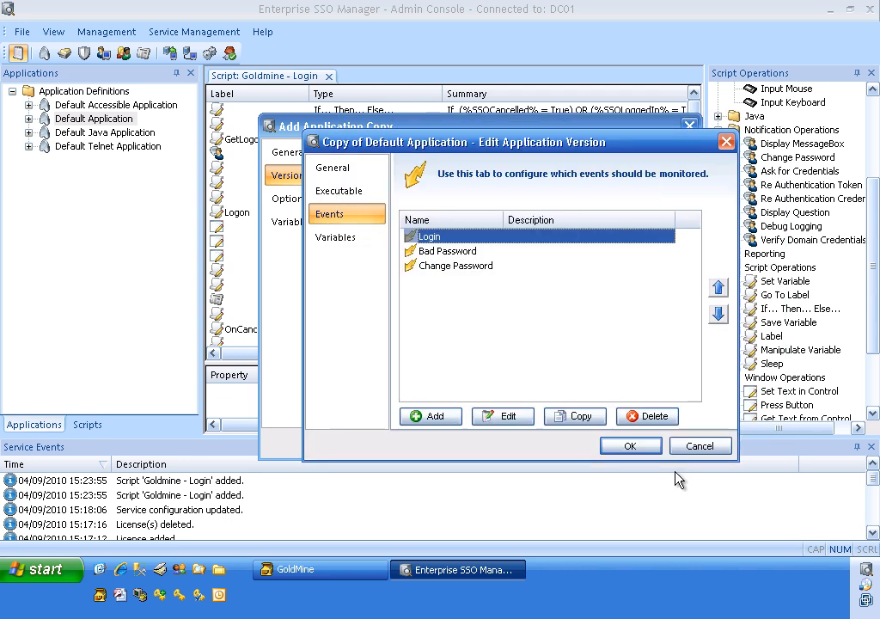
left_click(631, 446)
left_click(597, 445)
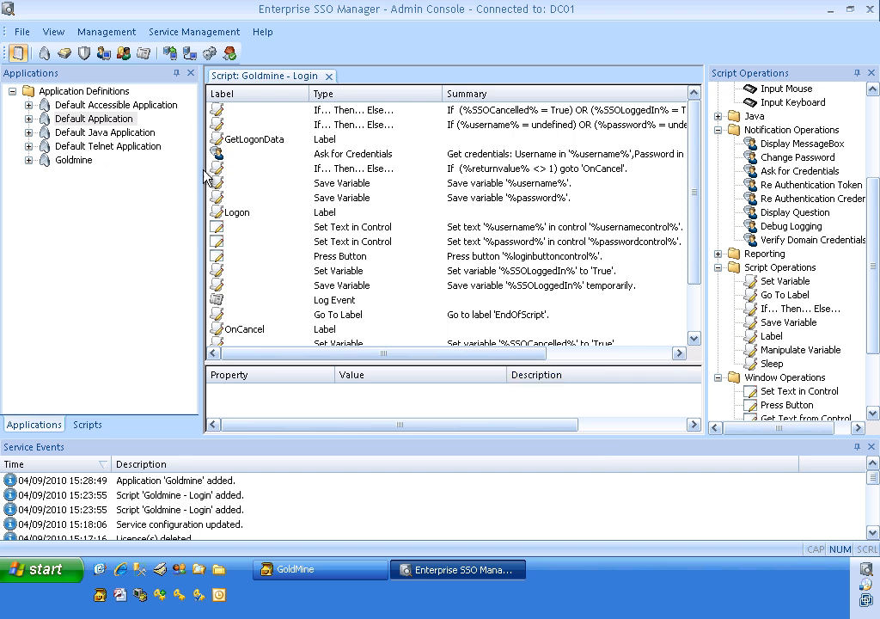
Step: Review the Goldmine - Login script's opening conditions, credential request and logon actions, and compare them with the fields of the GoldMine login window
left_click(344, 127)
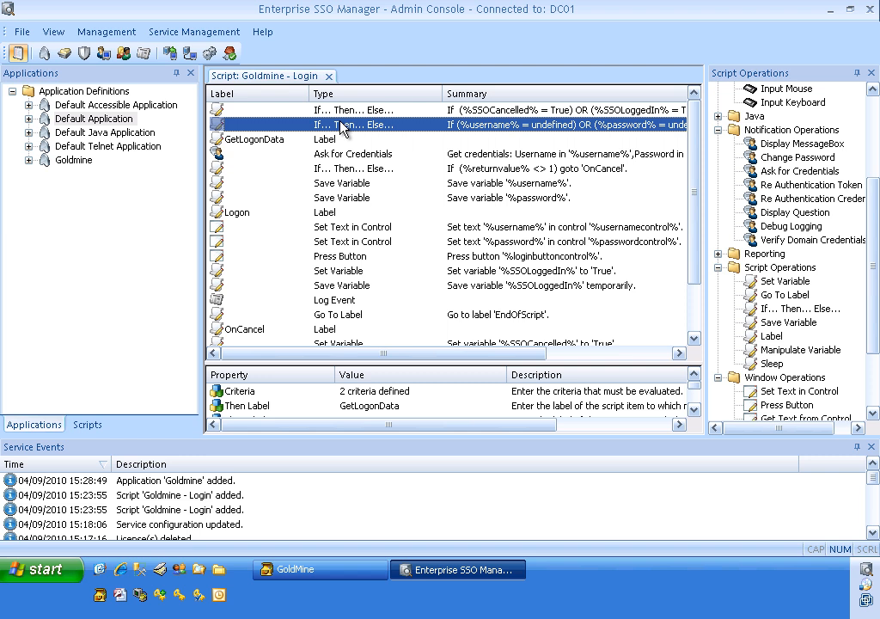
left_click(363, 112)
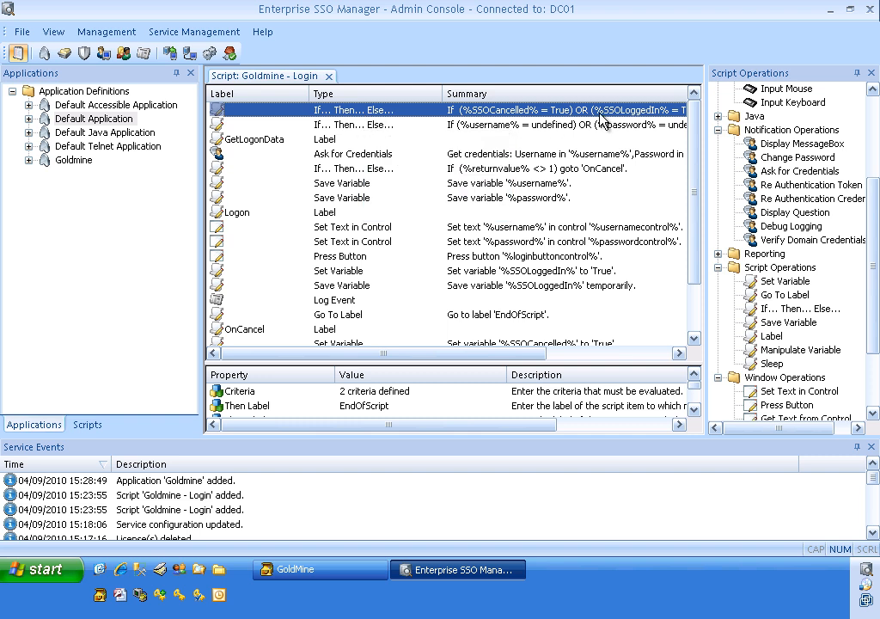
left_click(560, 126)
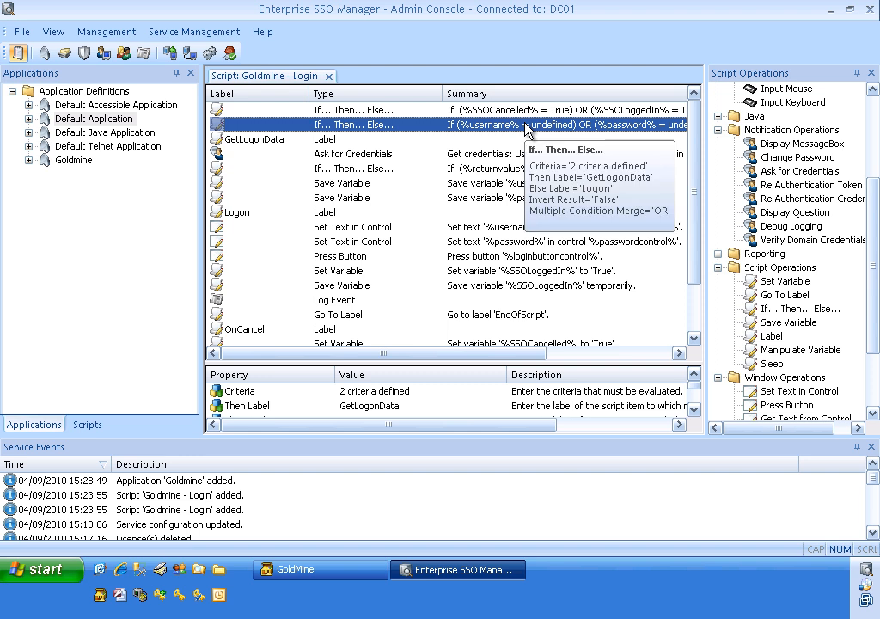
left_click(482, 160)
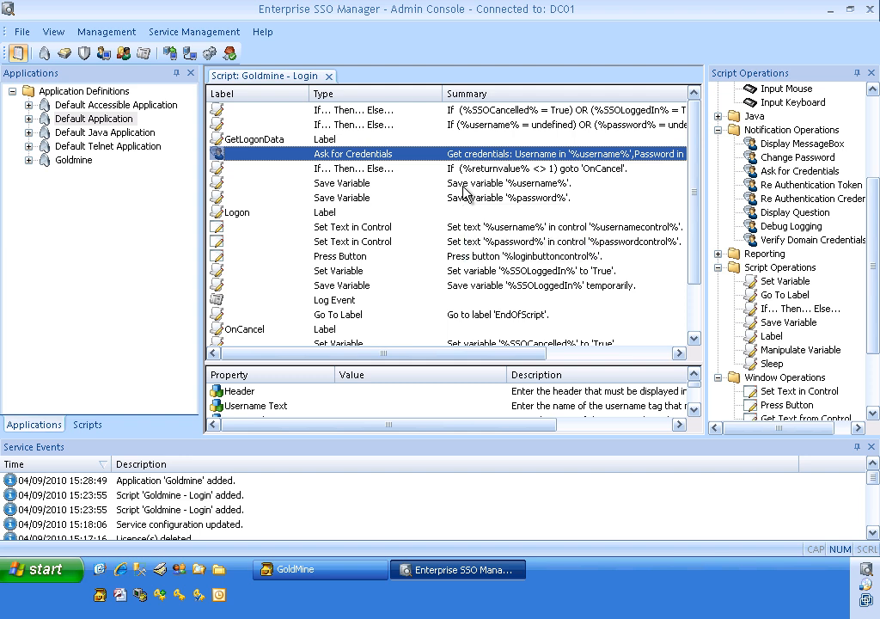
left_click(369, 227)
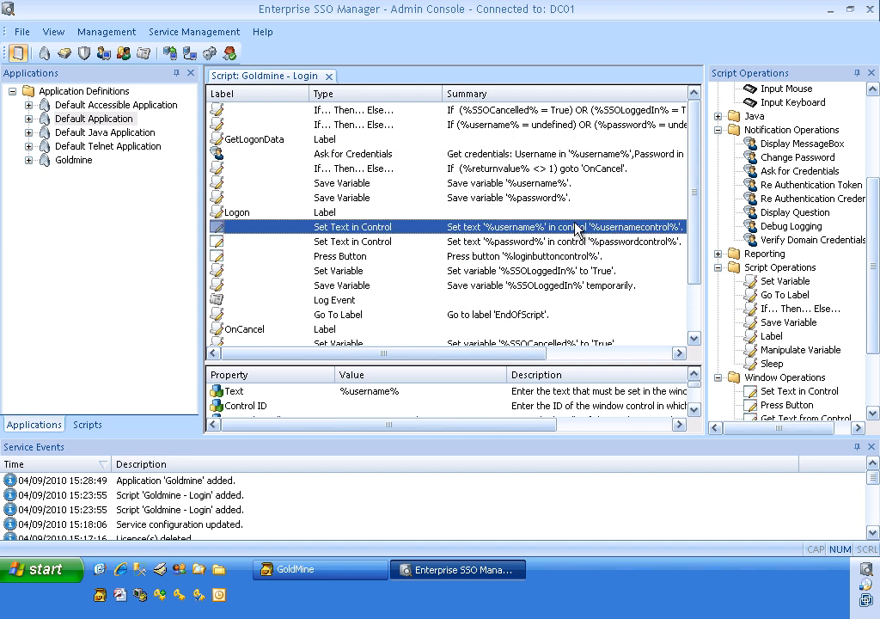
left_click(588, 249)
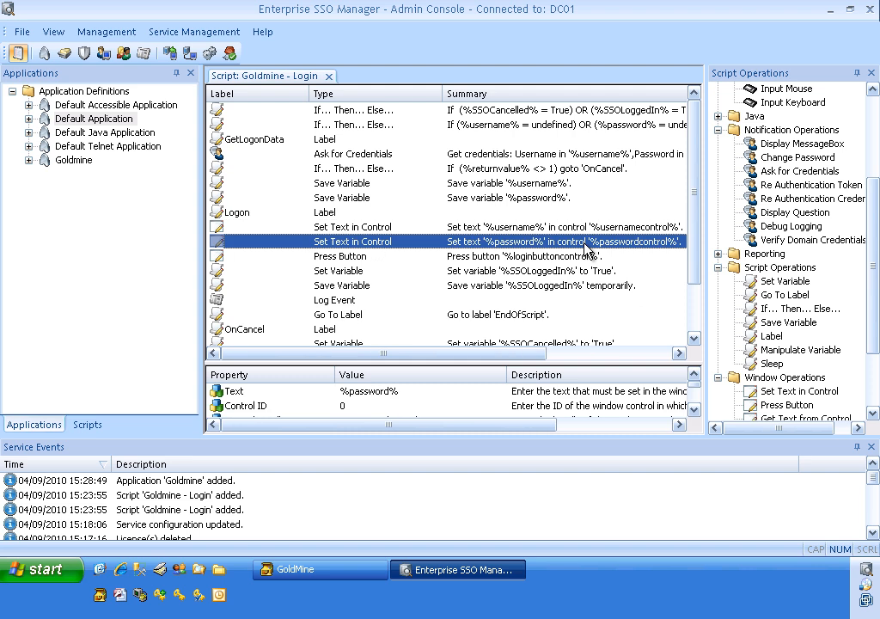
left_click(543, 260)
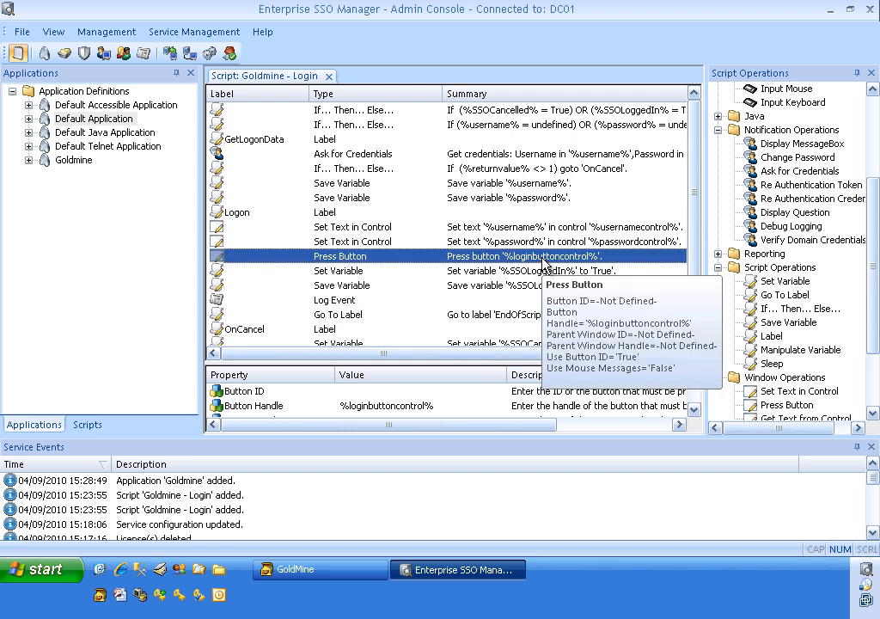
left_click(343, 571)
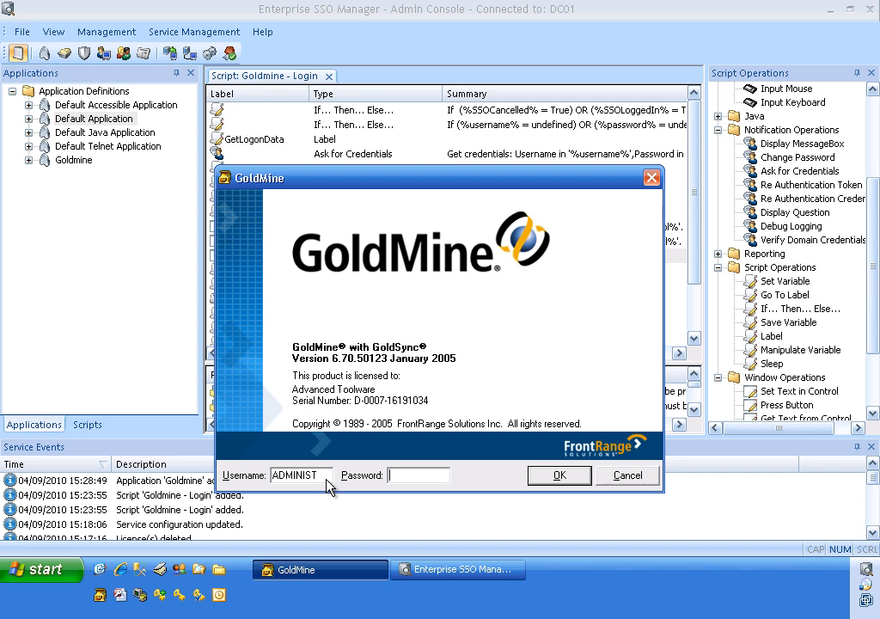
left_click(443, 576)
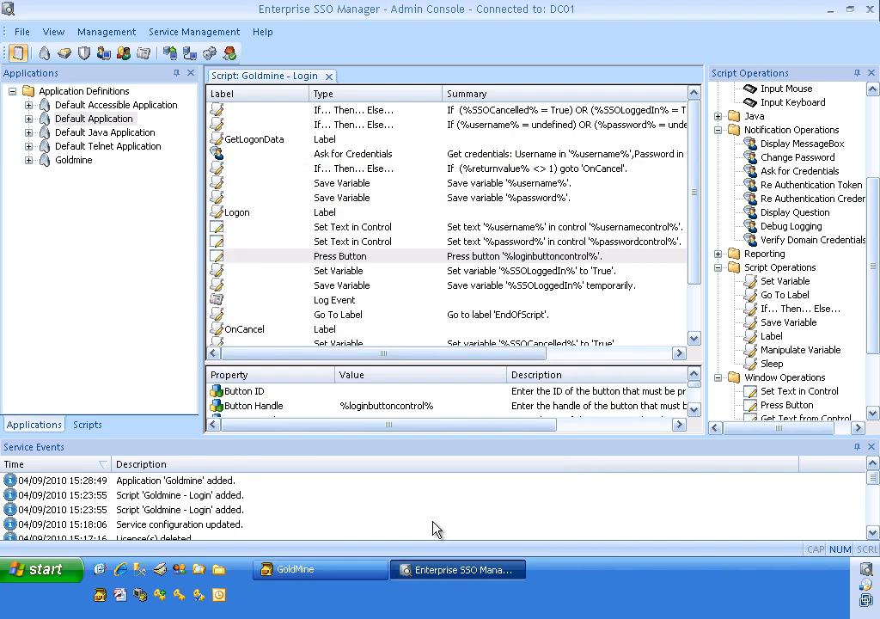